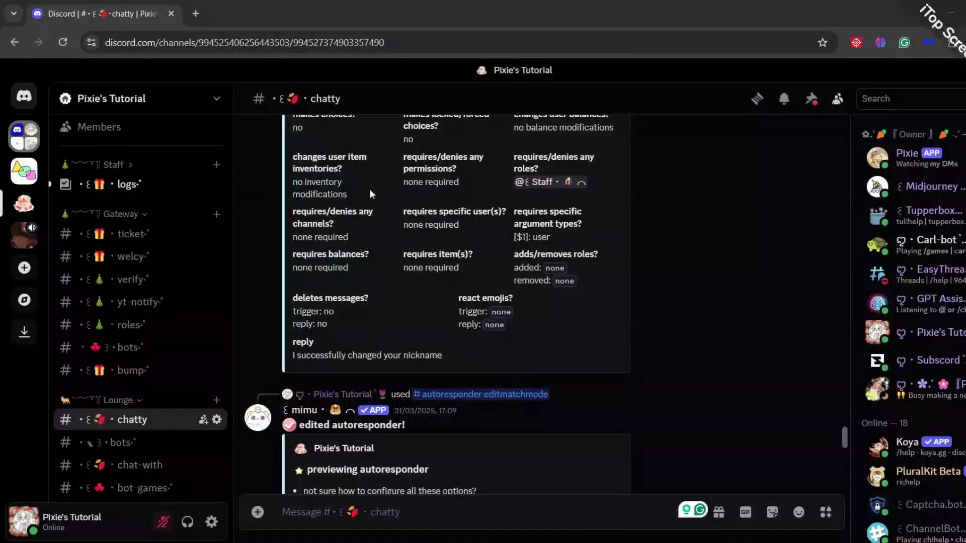
Review the Community overview in Server Settings, then close it and the Gateway category settings
left_click(212, 98)
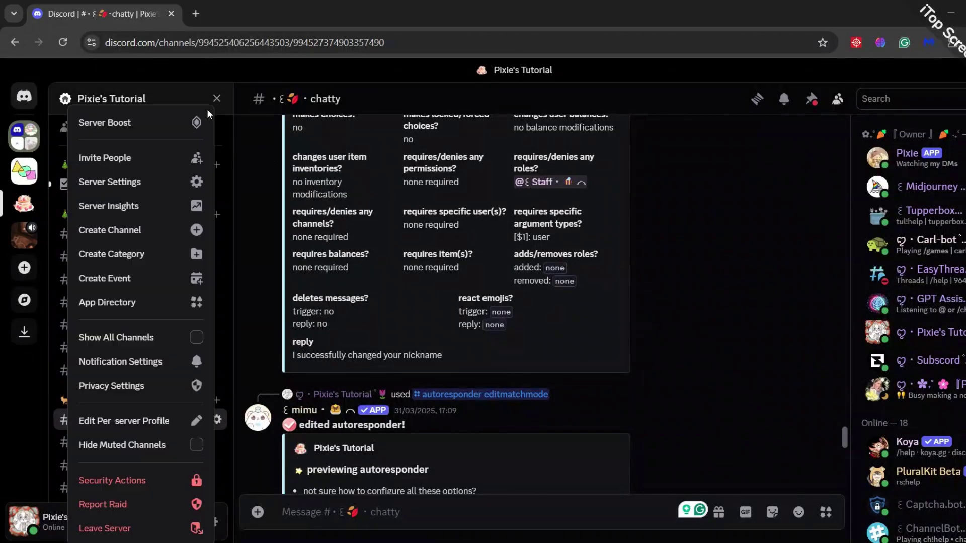
left_click(175, 186)
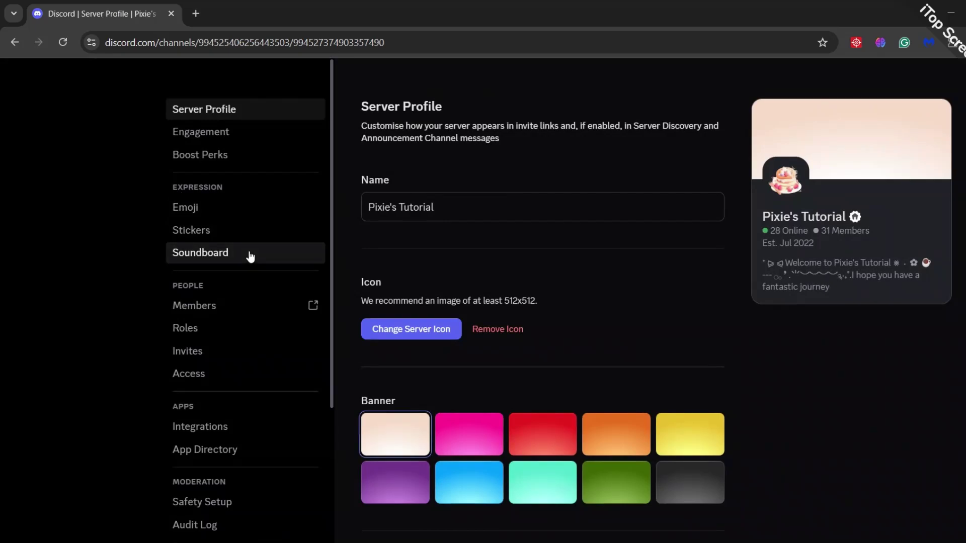
scroll(249, 256, "down", 2)
scroll(241, 264, "down", 1)
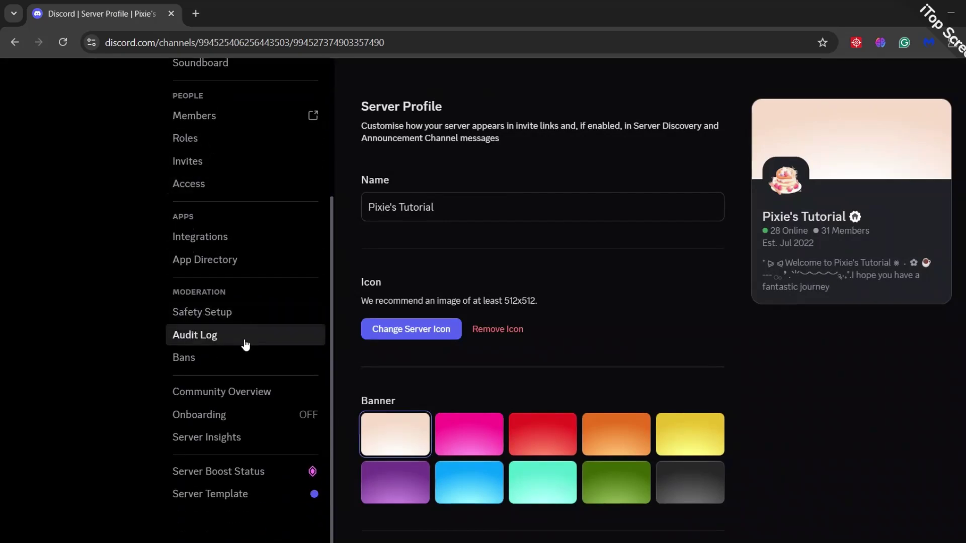
left_click(248, 396)
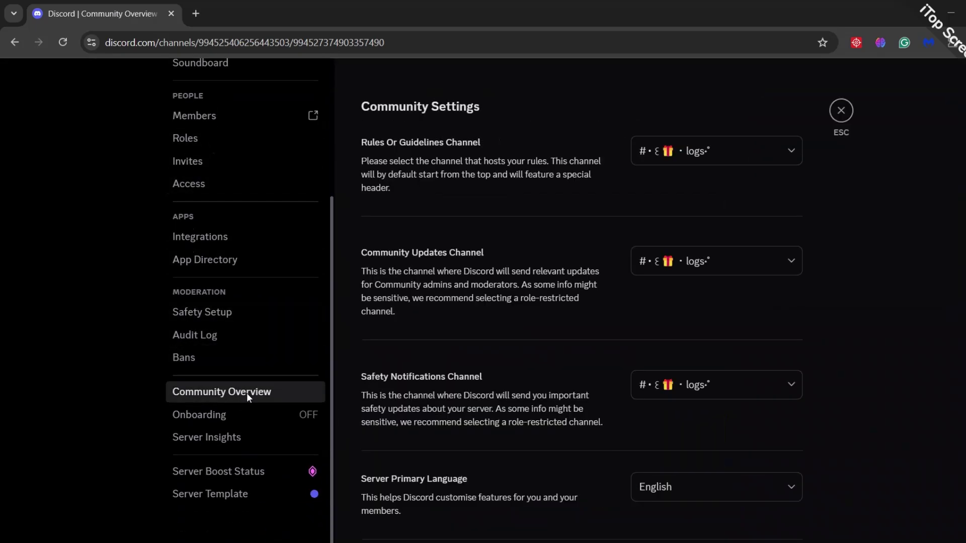
scroll(733, 250, "down", 1)
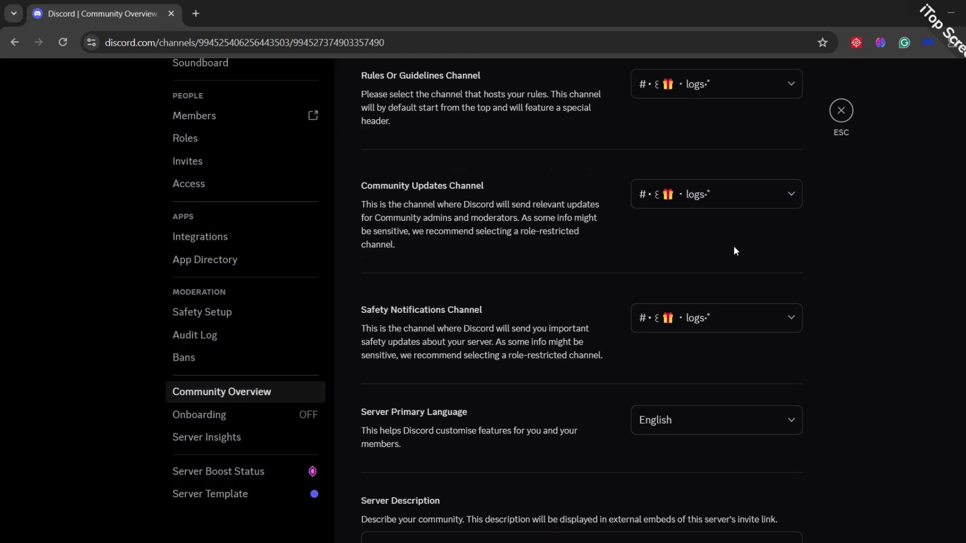
scroll(734, 249, "down", 3)
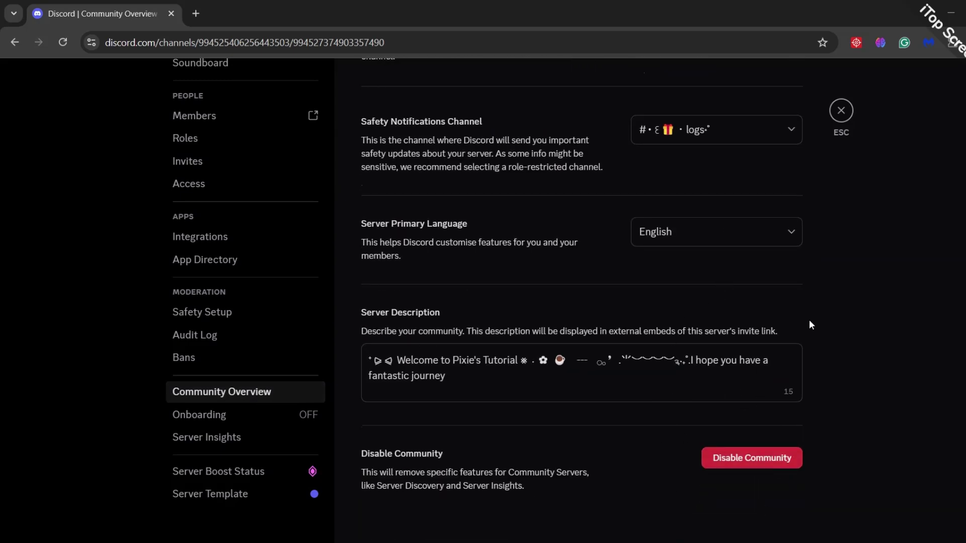
left_click(840, 112)
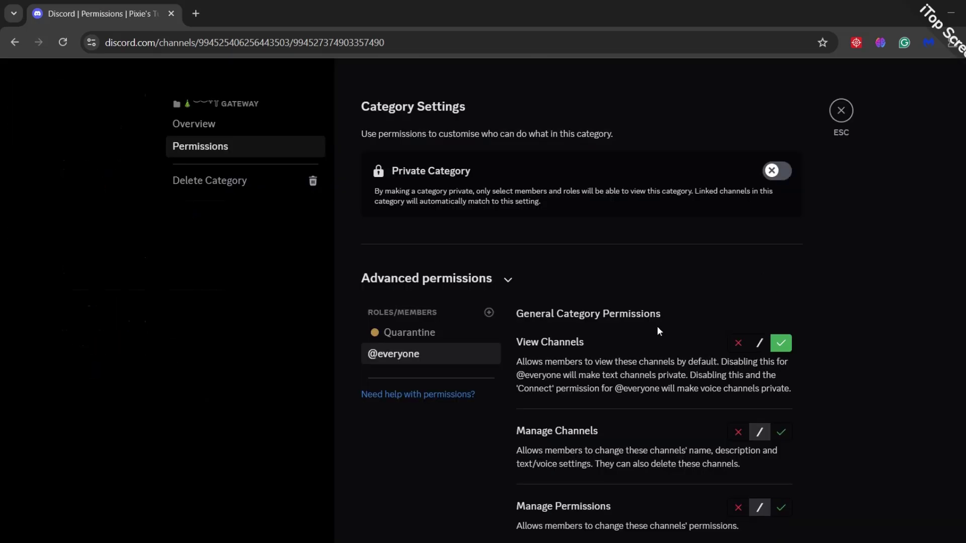
scroll(784, 369, "down", 3)
scroll(763, 356, "down", 3)
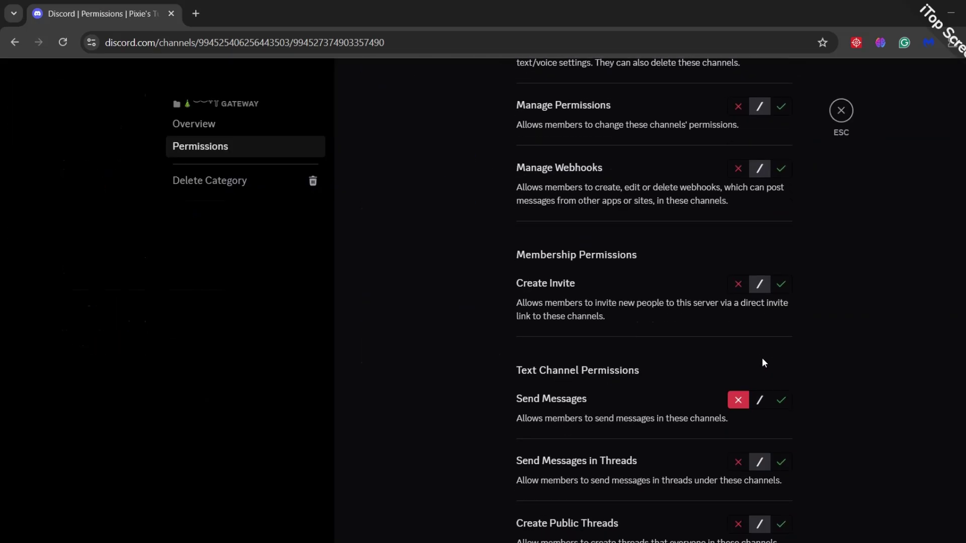
left_click(841, 111)
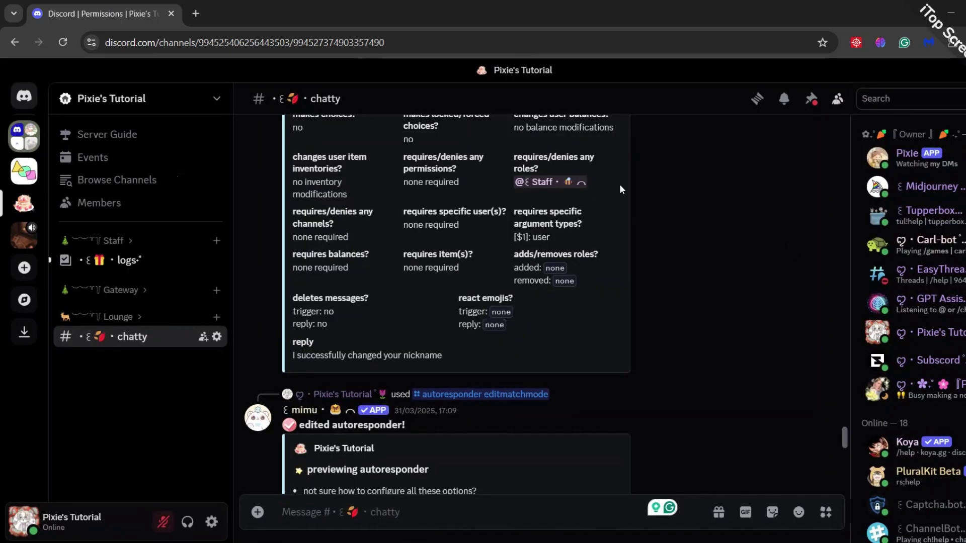
Make all Gateway, Lounge and staff channels onboarding defaults and start a question titled Verify
left_click(216, 99)
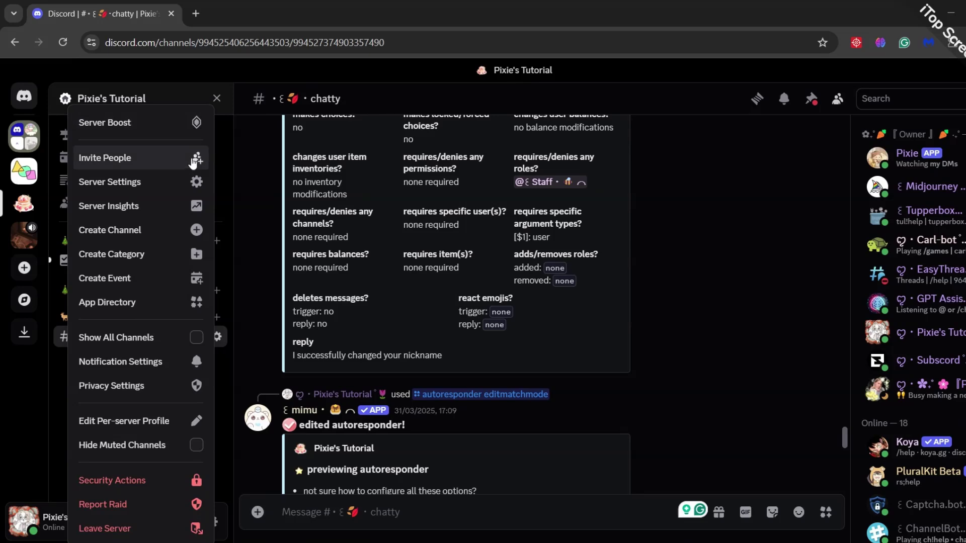
left_click(110, 181)
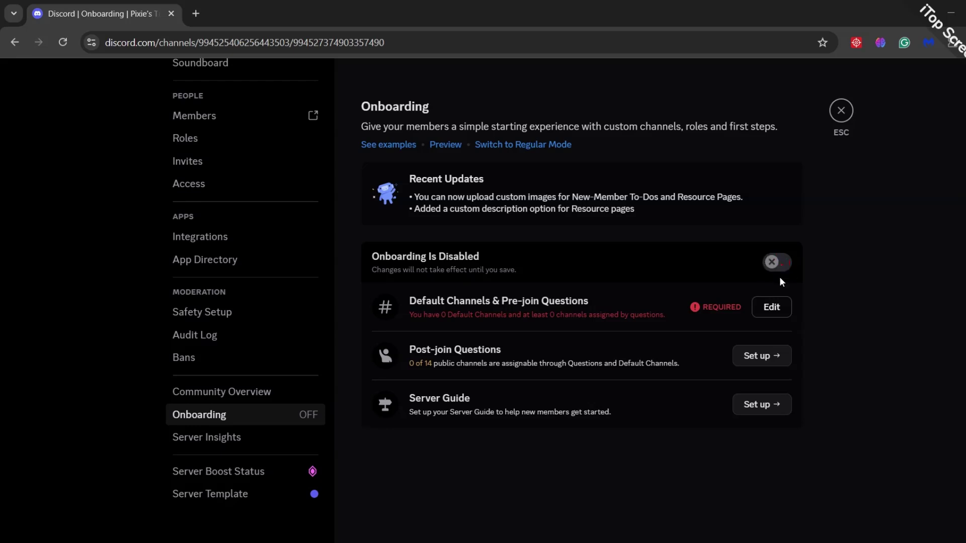
left_click(771, 307)
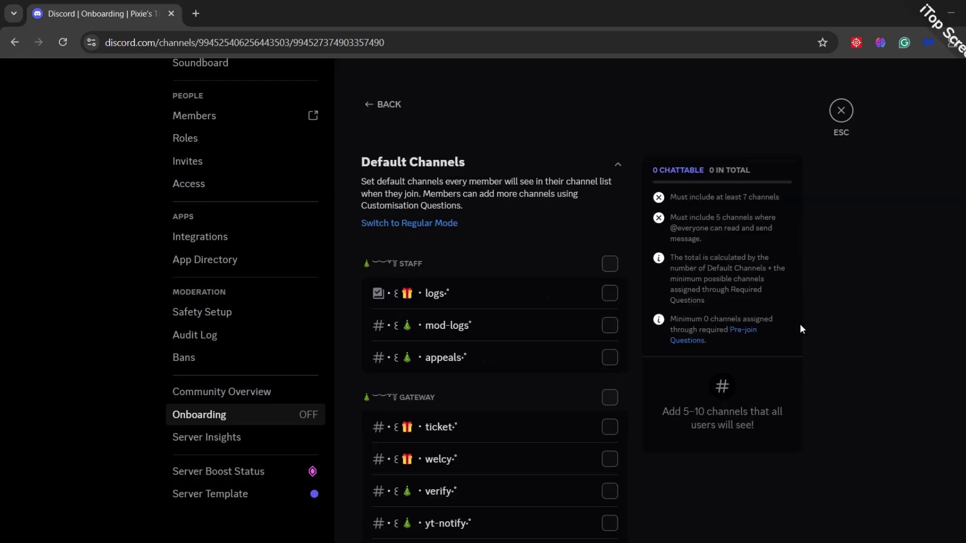
scroll(788, 326, "down", 3)
left_click(611, 262)
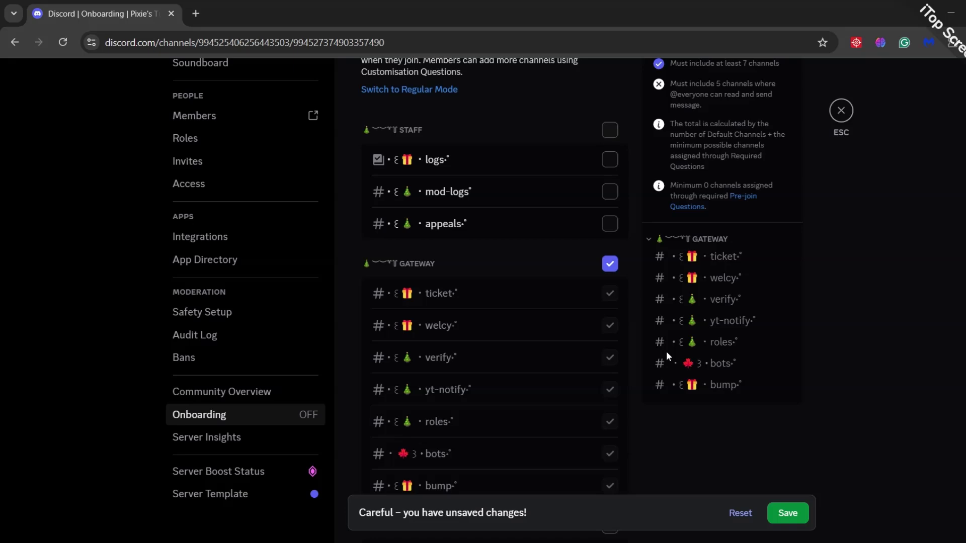
scroll(661, 370, "down", 1)
scroll(660, 370, "down", 3)
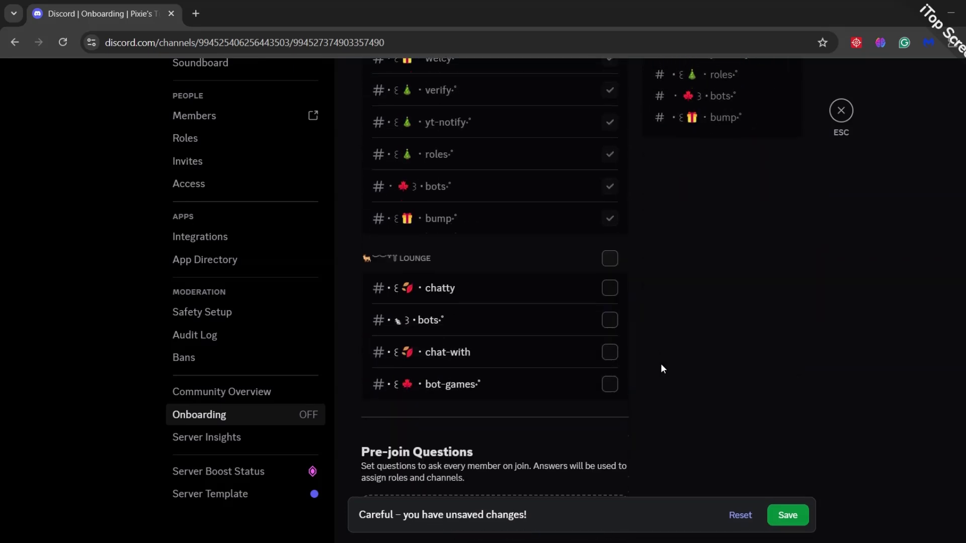
left_click(610, 258)
scroll(671, 314, "up", 3)
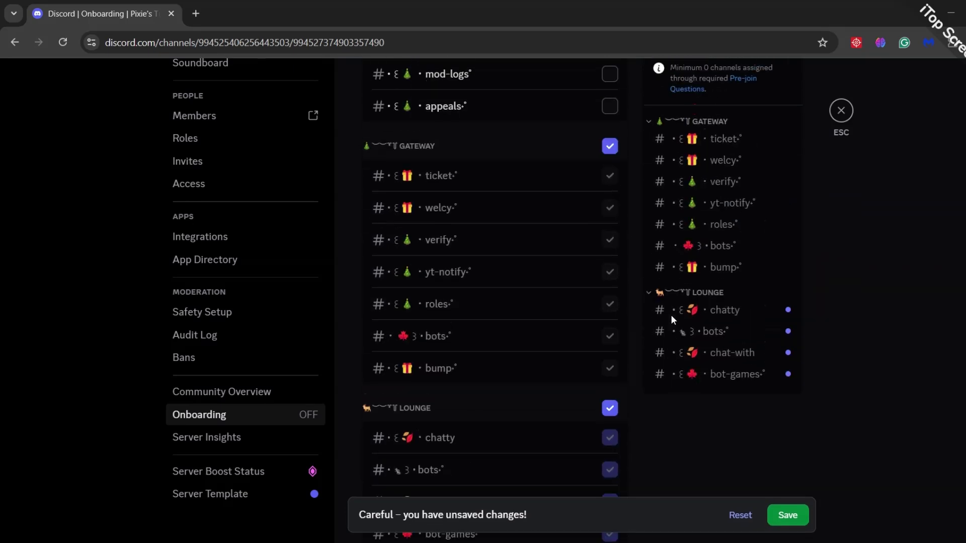
scroll(671, 315, "up", 3)
scroll(671, 315, "up", 2)
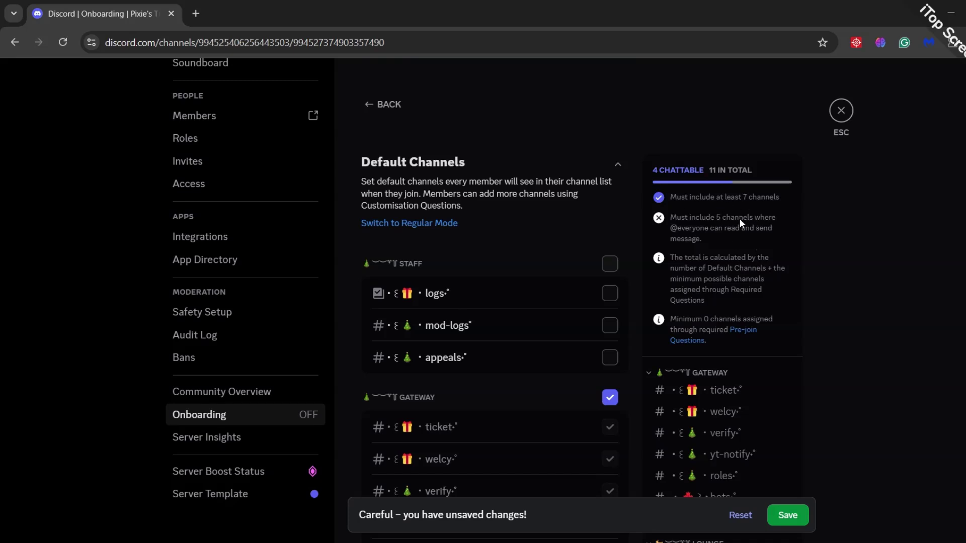
left_click(610, 358)
left_click(610, 326)
left_click(610, 293)
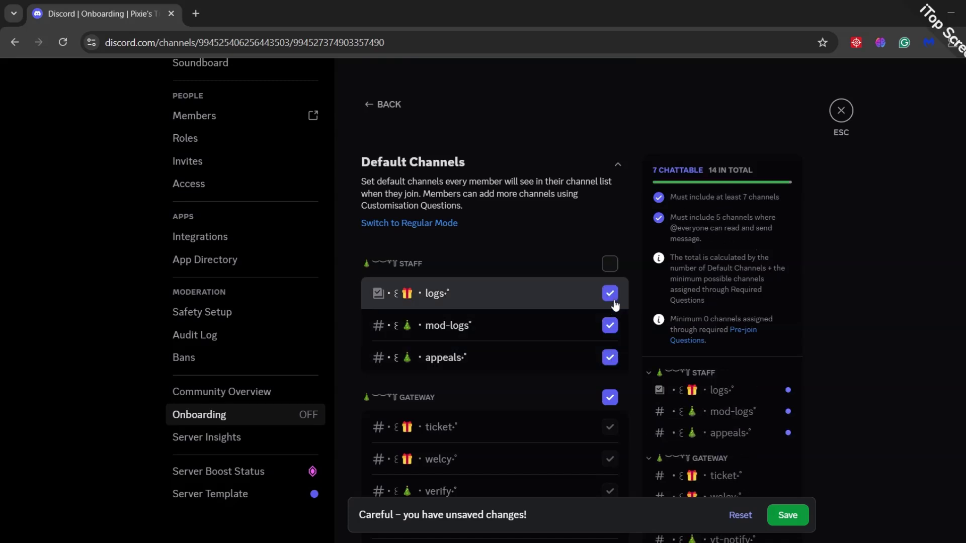
scroll(702, 393, "down", 3)
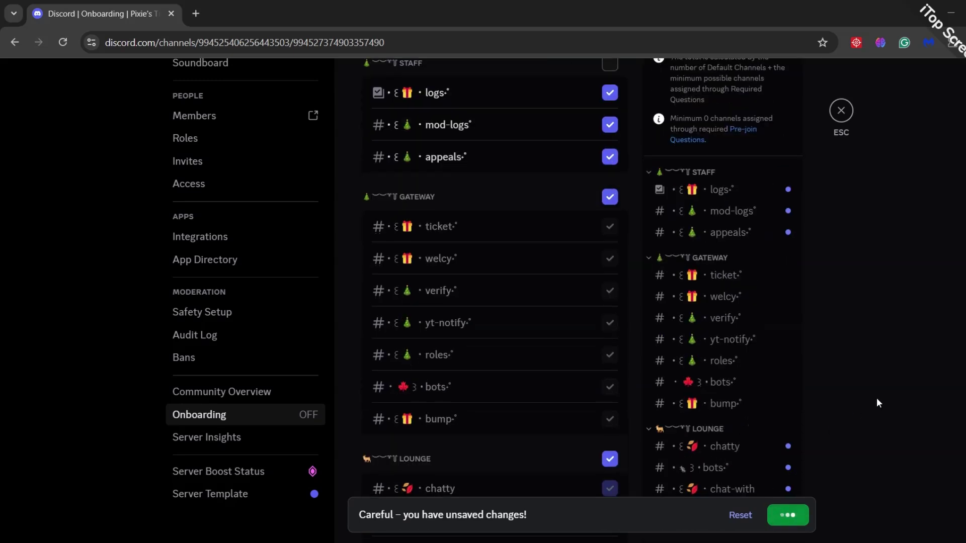
scroll(876, 398, "down", 4)
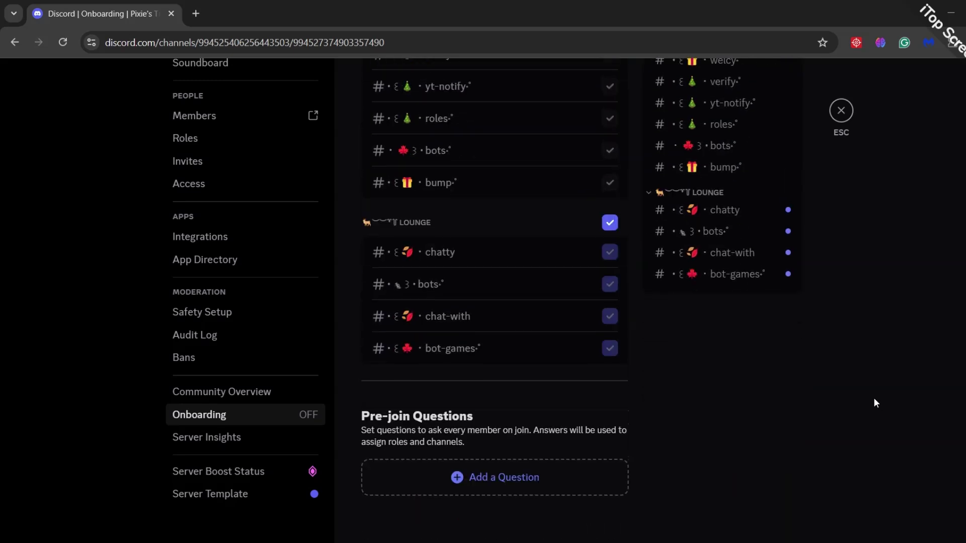
left_click(471, 474)
scroll(627, 426, "down", 3)
left_click(513, 302)
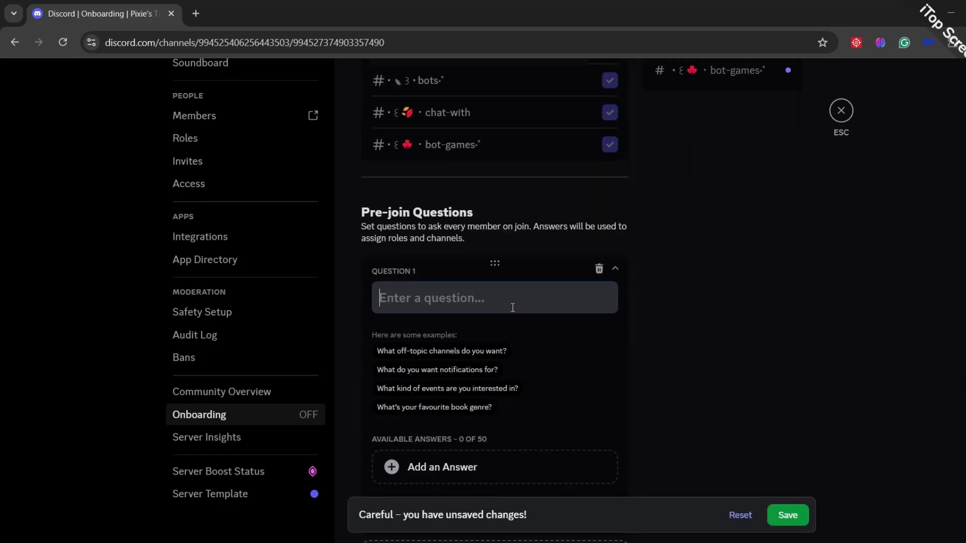
type("Verify")
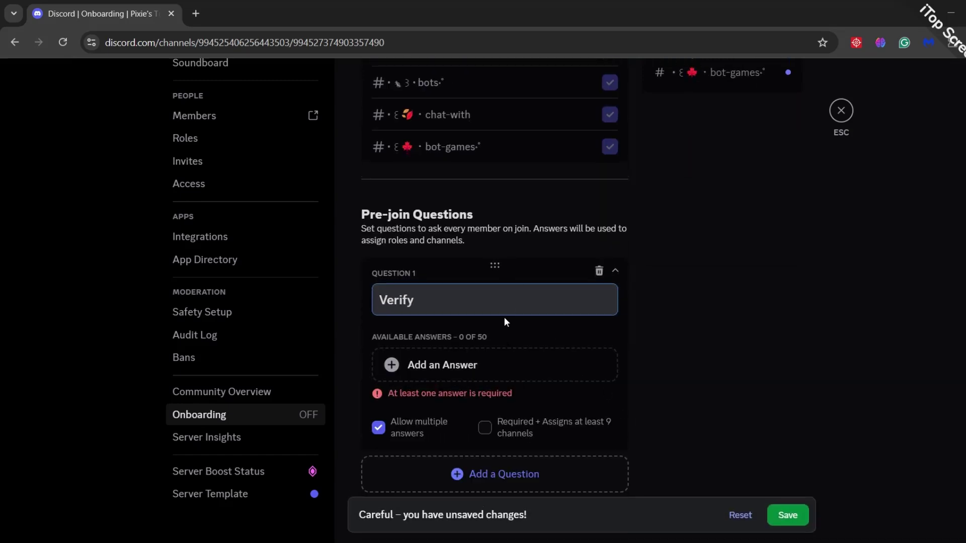
Give the Verify question a 'Click here to verify' answer with the verify role and bear emoji
left_click(438, 364)
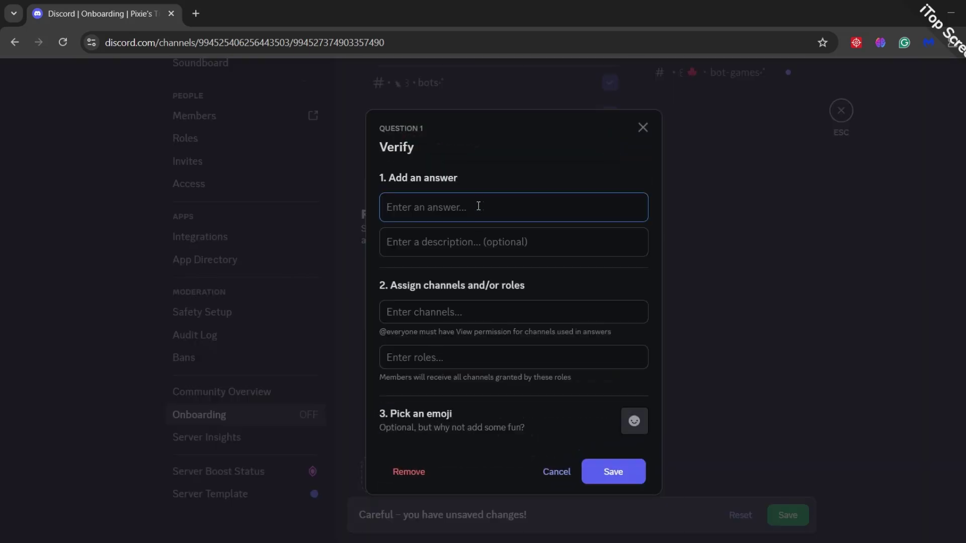
type("Click here")
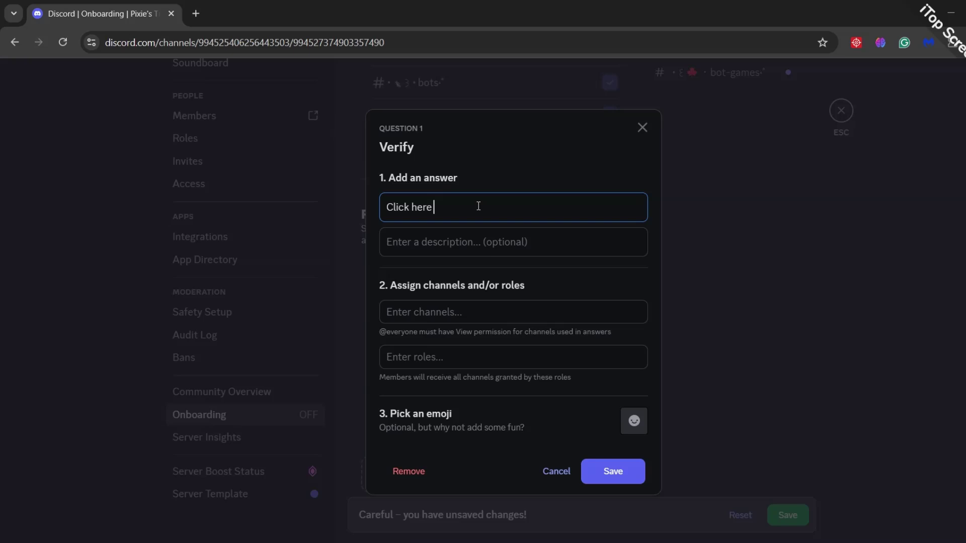
type(" to verify")
left_click(448, 356)
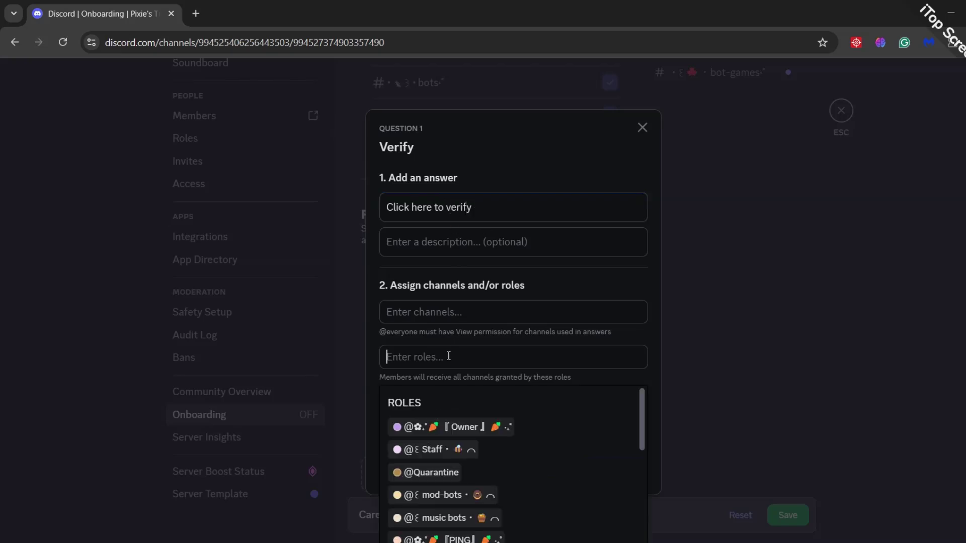
type("veri")
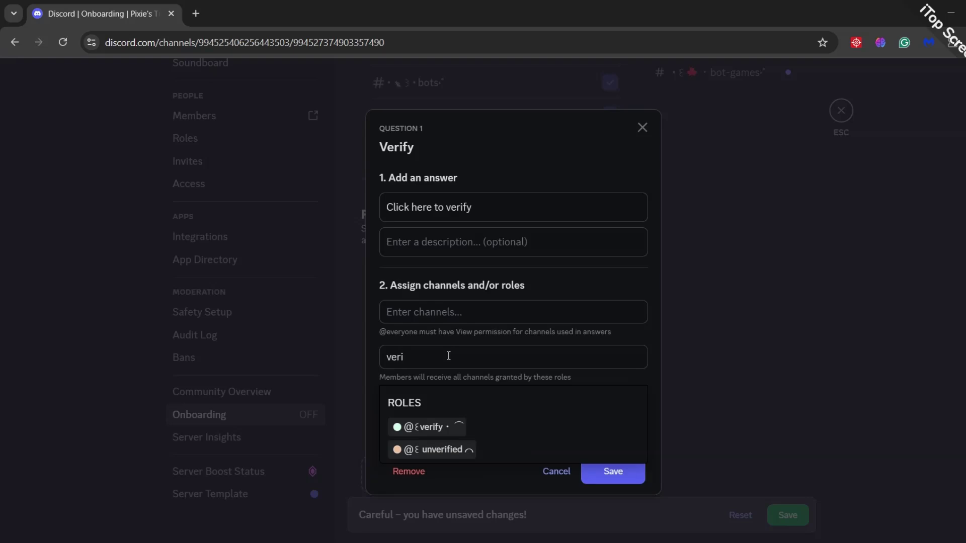
left_click(431, 426)
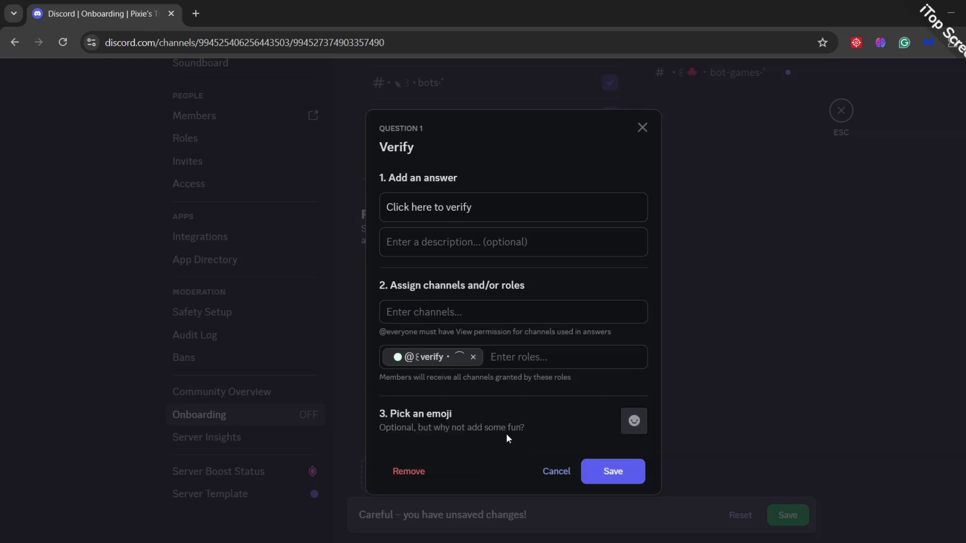
left_click(634, 422)
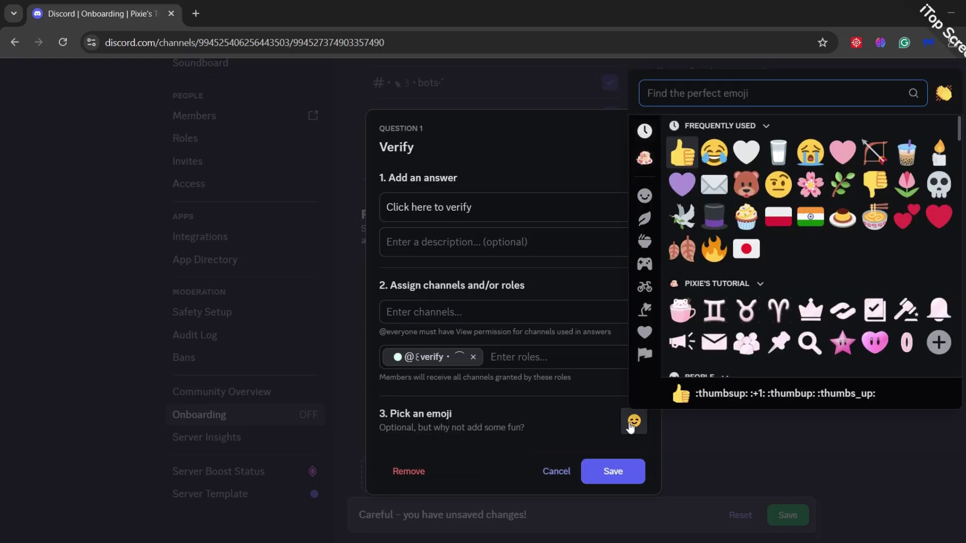
left_click(746, 185)
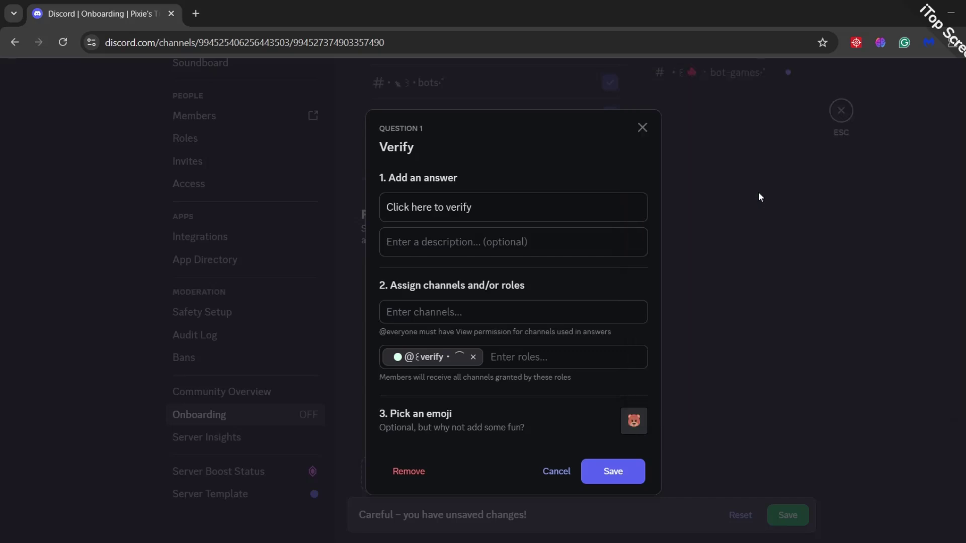
left_click(612, 471)
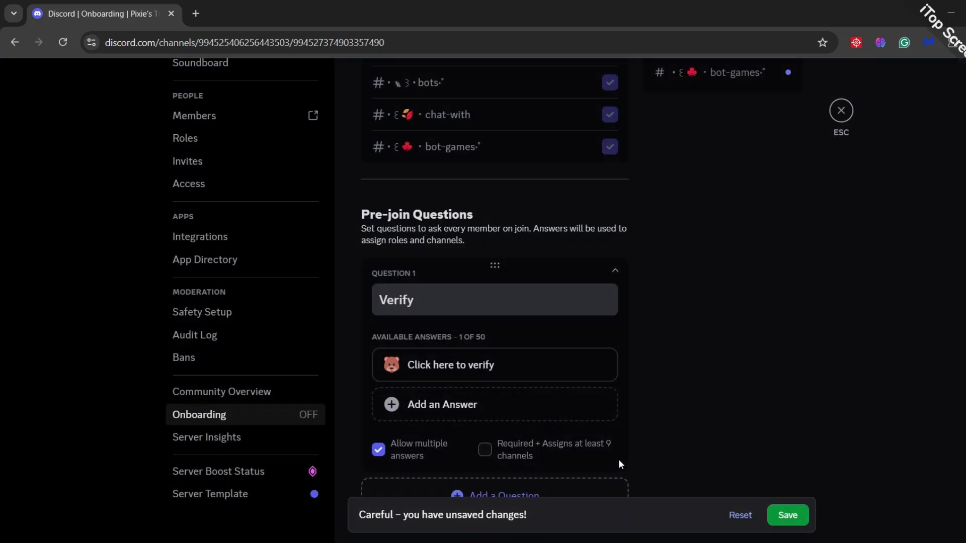
scroll(618, 460, "down", 1)
Add Question 2 'Ping' with answer Ping 1 granting the PING role and an envelope emoji
left_click(558, 468)
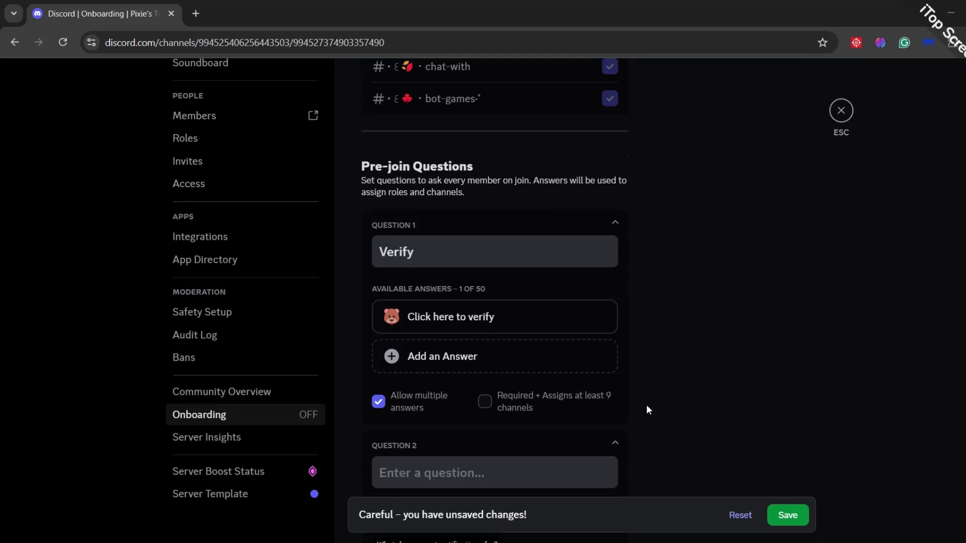
scroll(646, 404, "down", 3)
left_click(507, 302)
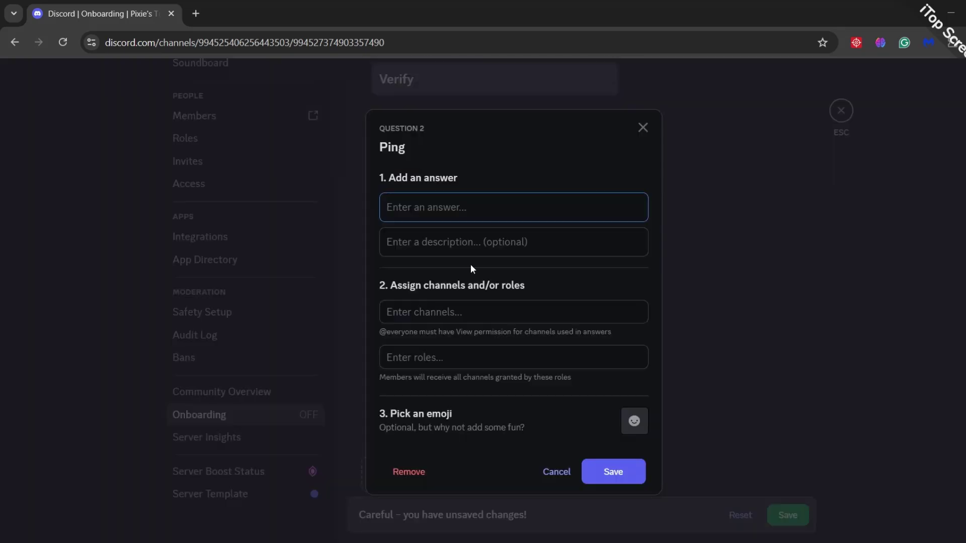
type("P")
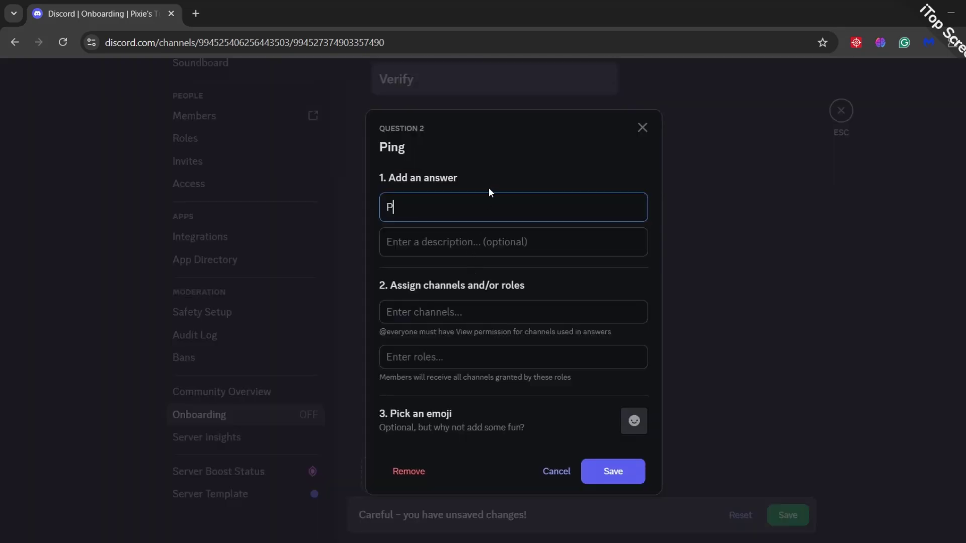
type("ing ")
type("1")
left_click(442, 356)
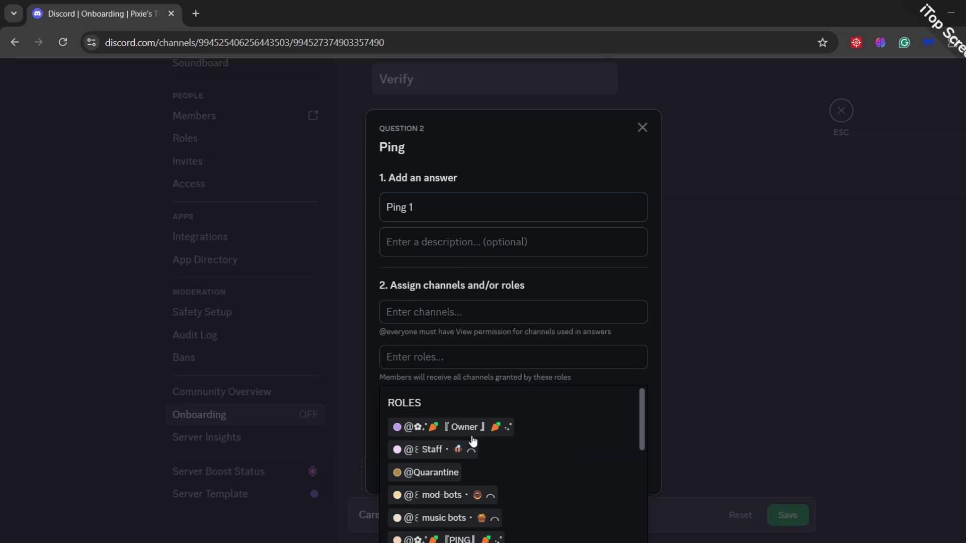
left_click(470, 538)
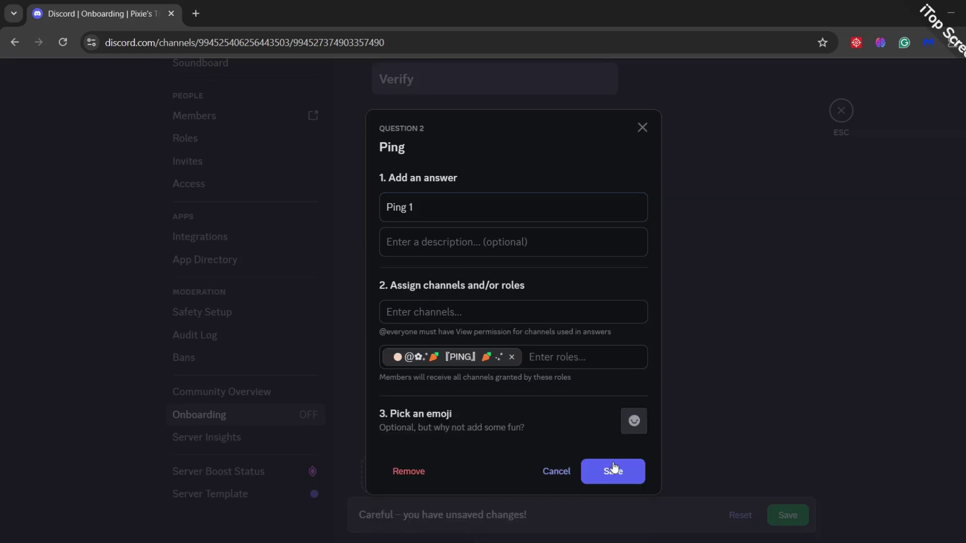
left_click(634, 421)
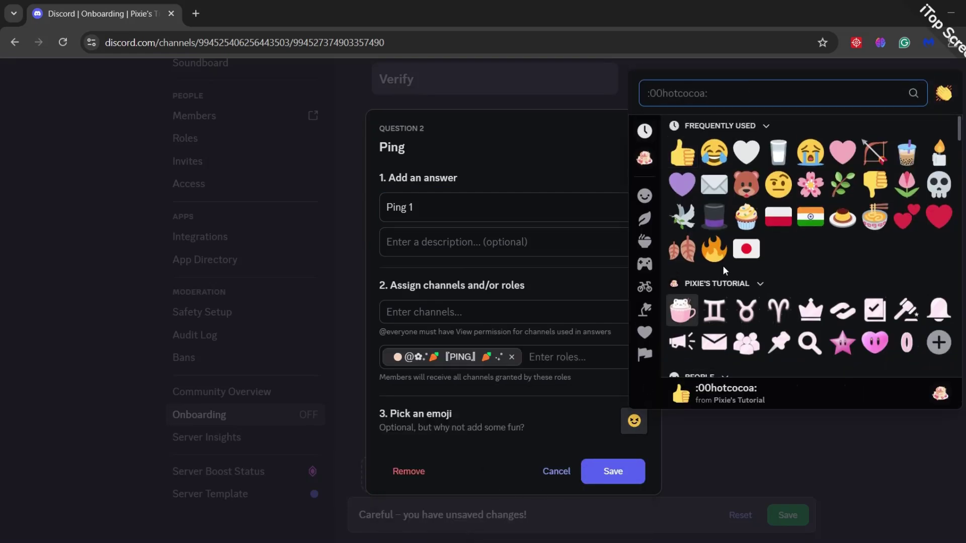
left_click(714, 184)
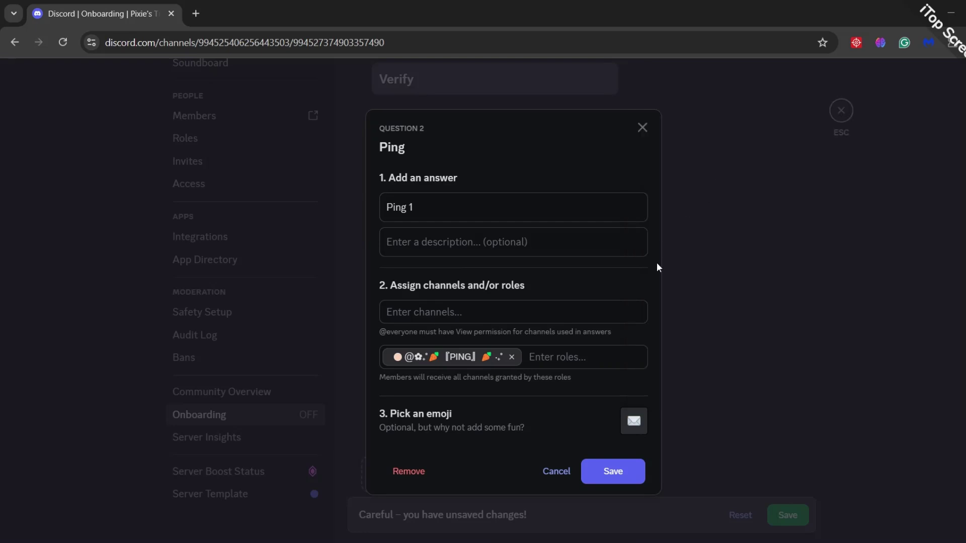
left_click(602, 469)
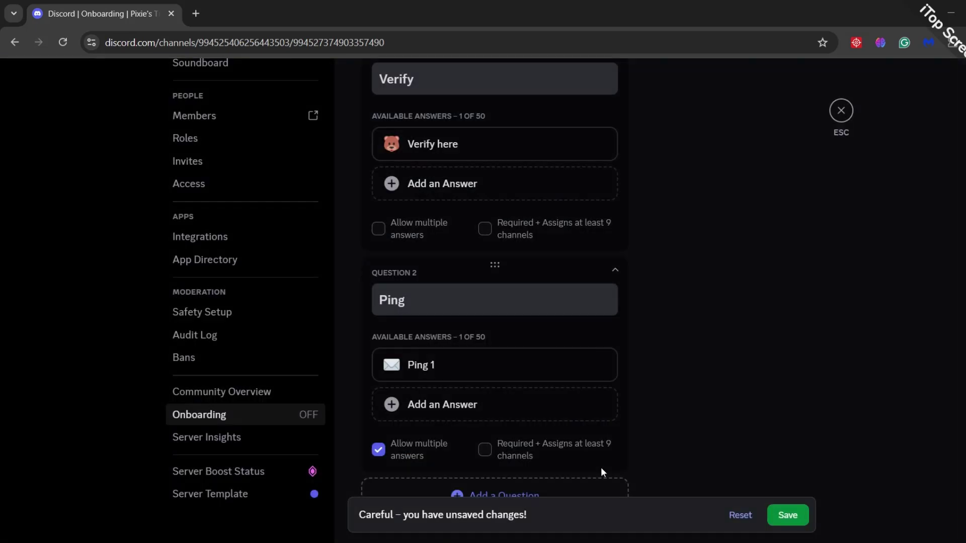
scroll(553, 429, "down", 1)
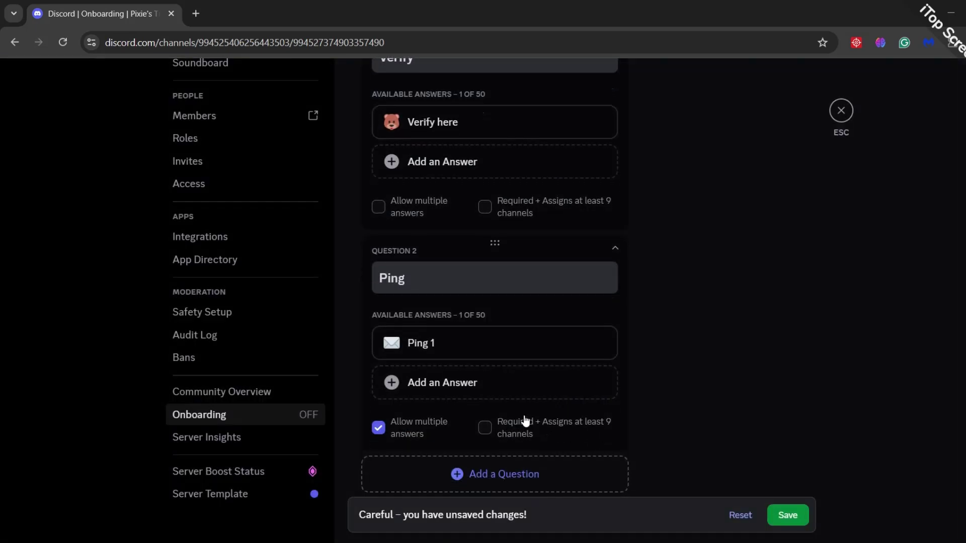
Add a second Ping answer, Ping2, granting the birthday ping role with a cupcake emoji
left_click(488, 386)
type("d")
key("BackSpace")
type("Ping2")
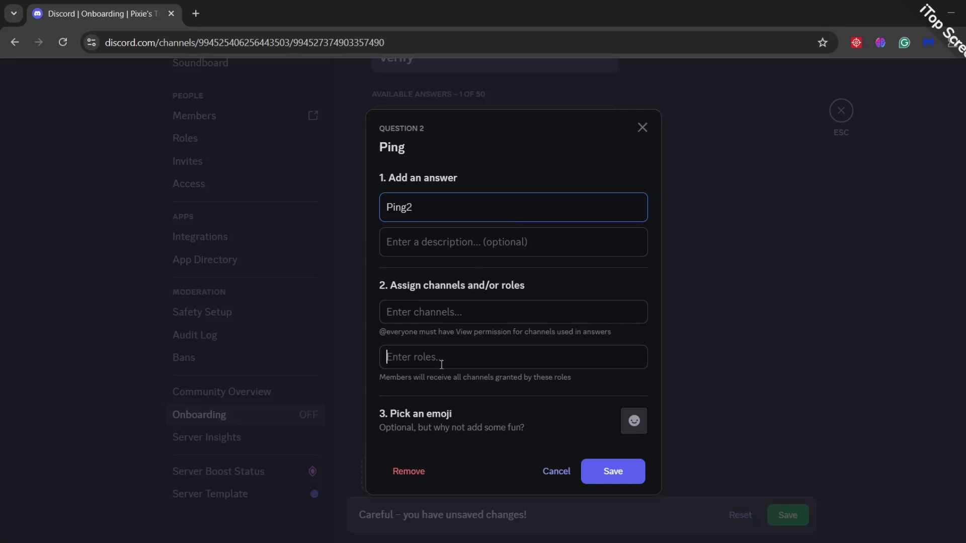
left_click(442, 359)
type("p")
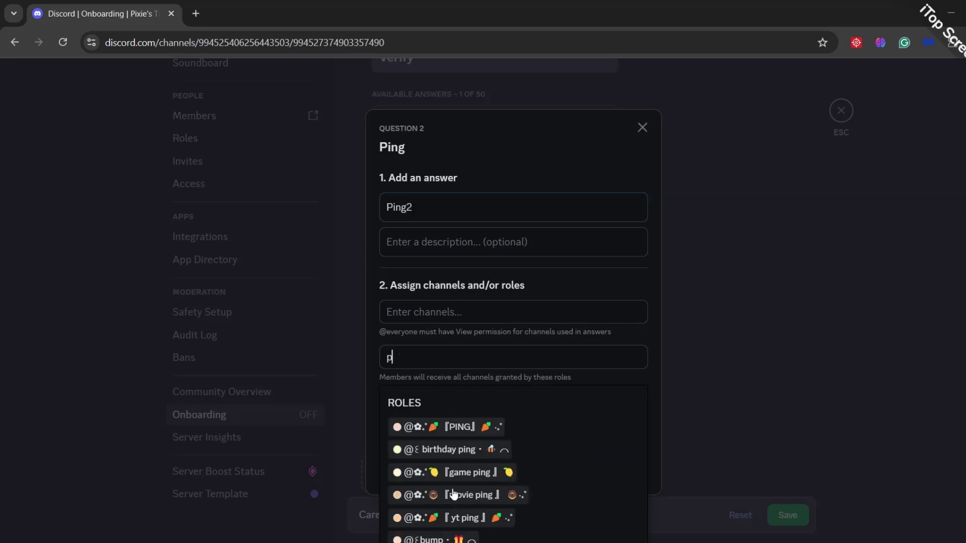
left_click(465, 451)
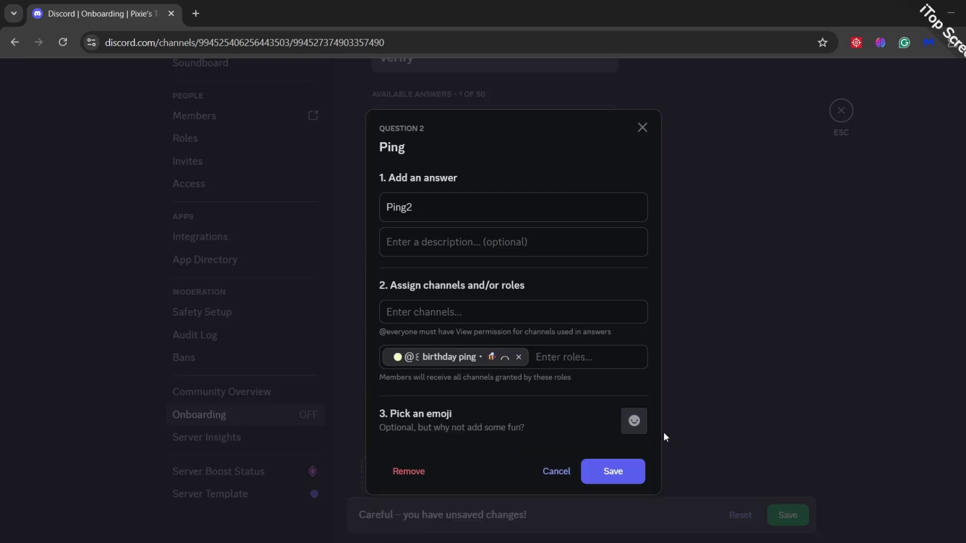
left_click(634, 422)
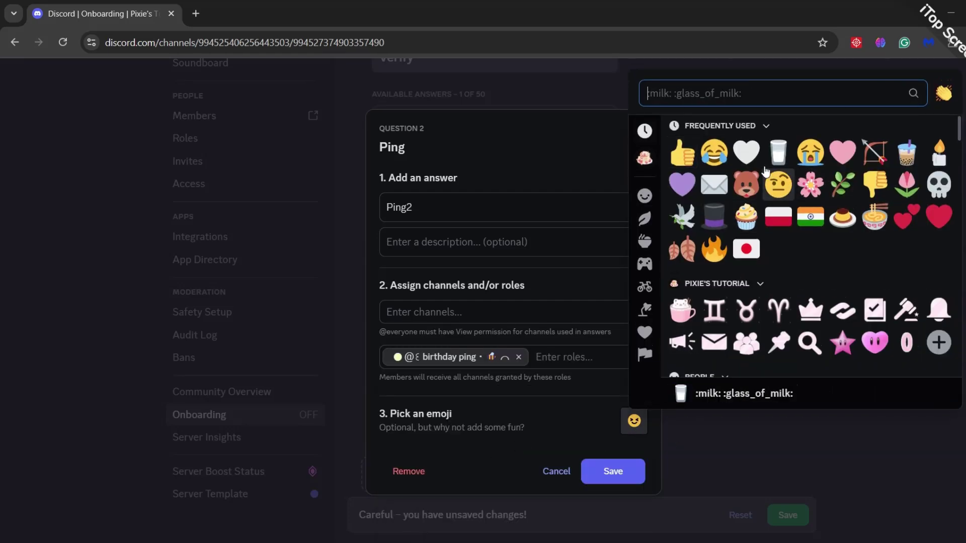
left_click(745, 219)
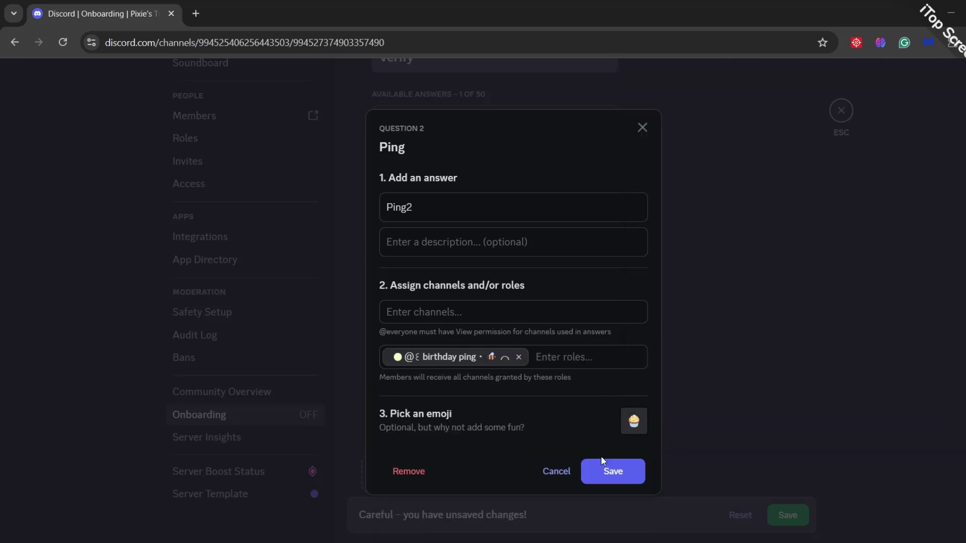
left_click(612, 472)
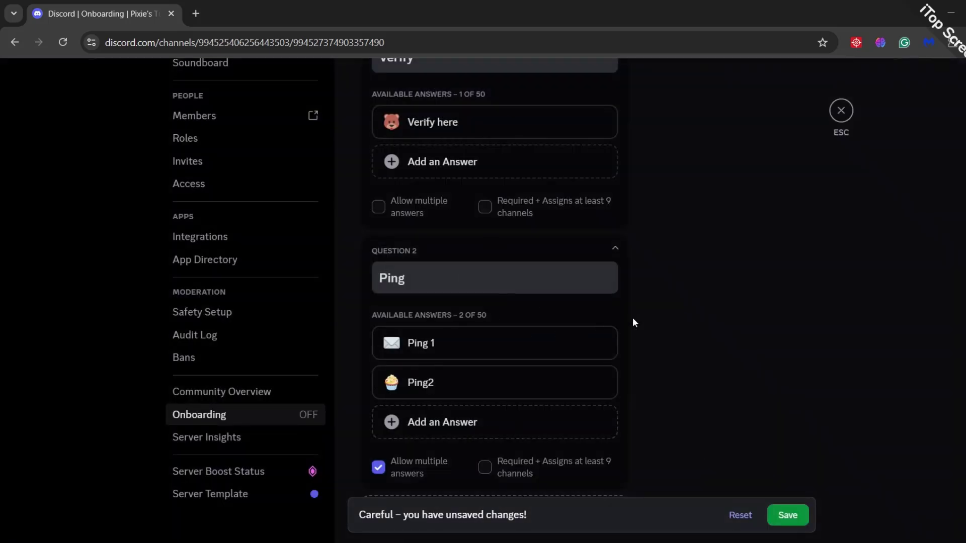
scroll(632, 317, "up", 1)
scroll(632, 318, "down", 2)
scroll(632, 318, "down", 1)
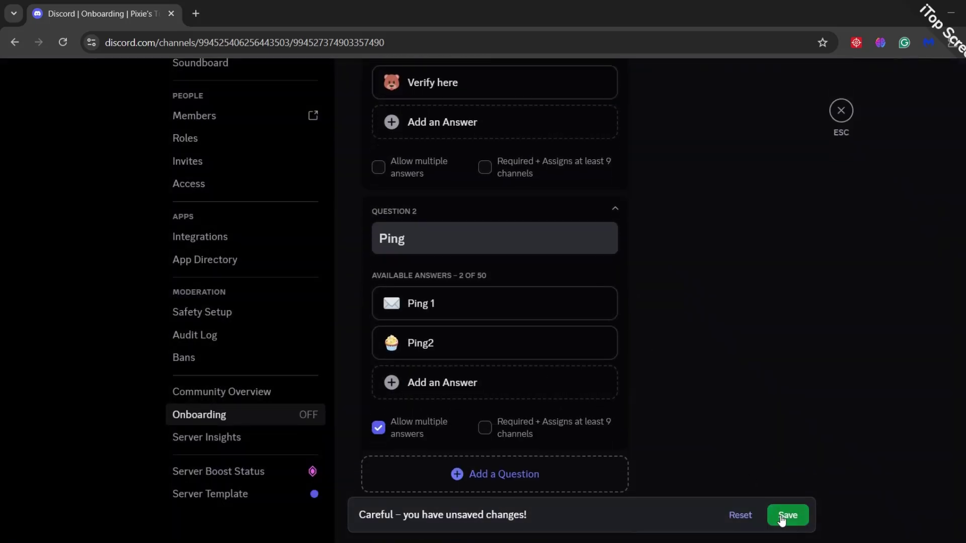
scroll(783, 429, "up", 3)
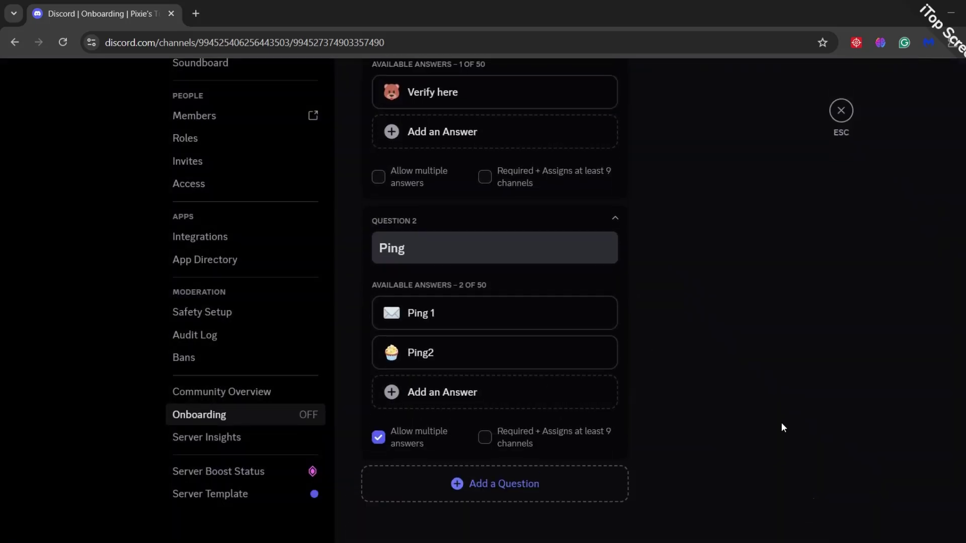
scroll(782, 427, "up", 3)
scroll(780, 422, "up", 3)
scroll(781, 422, "up", 3)
scroll(780, 422, "up", 3)
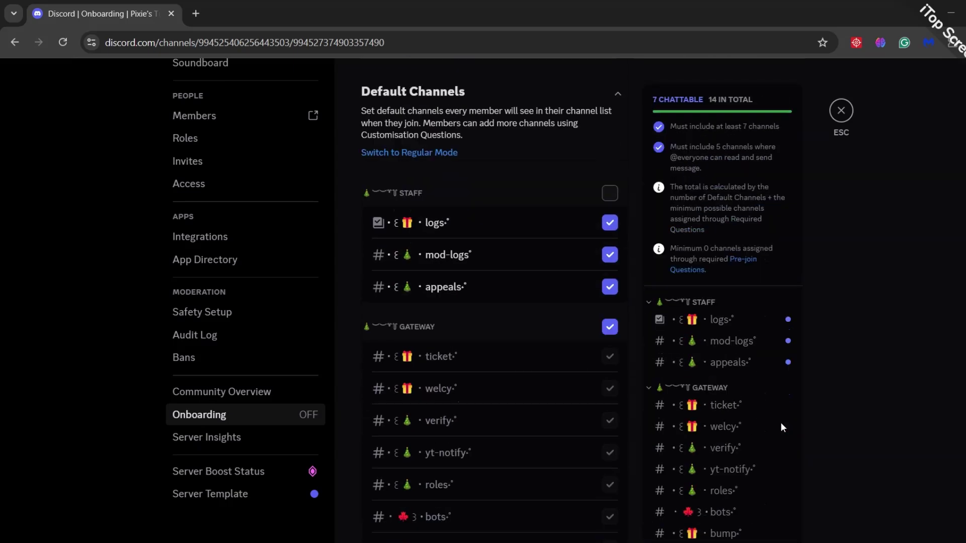
scroll(781, 422, "up", 2)
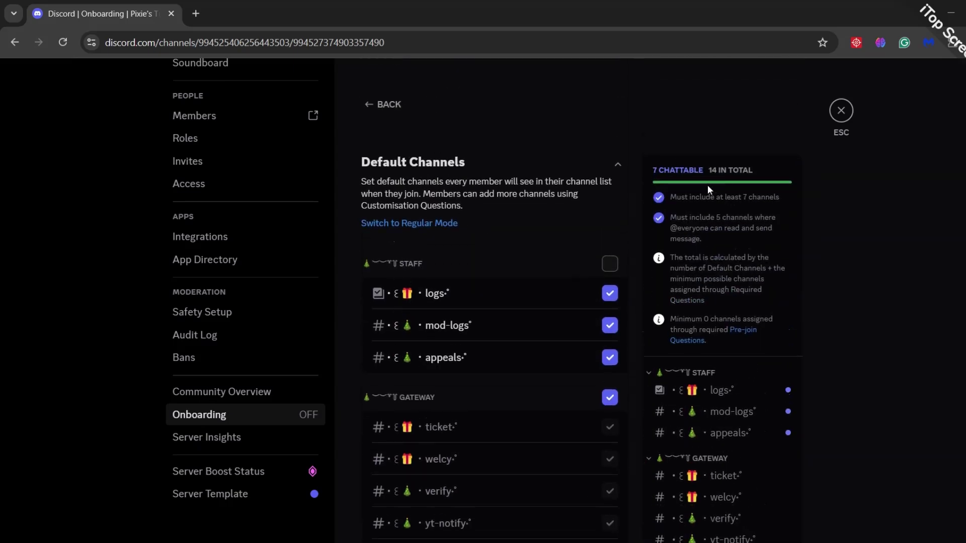
Go back to the Onboarding overview and enable onboarding for the server
left_click(381, 105)
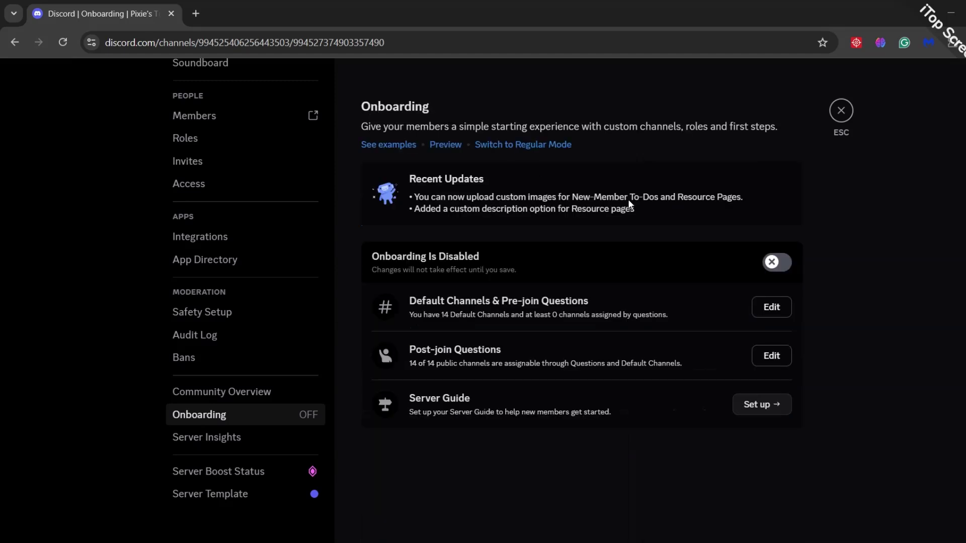
left_click(775, 261)
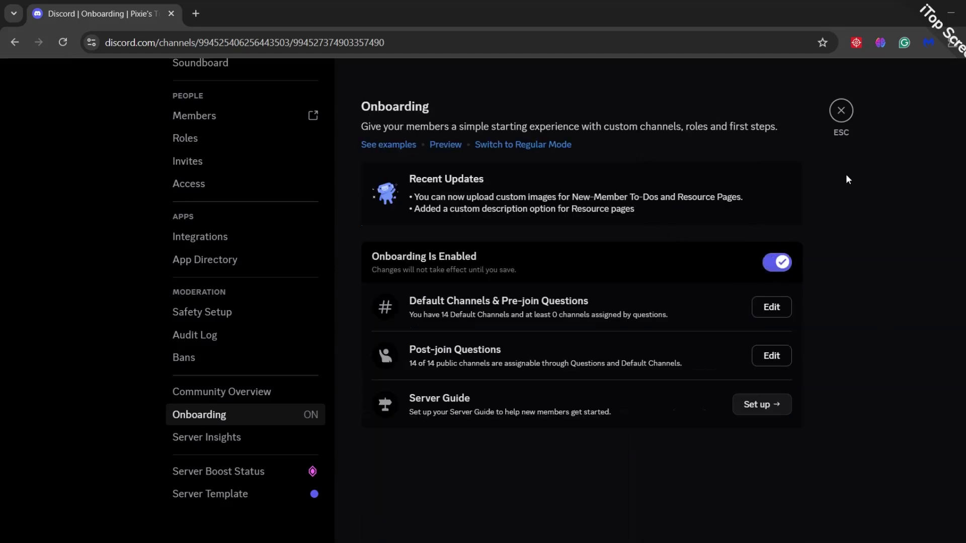
Make the Gateway category private in its permission settings
left_click(840, 111)
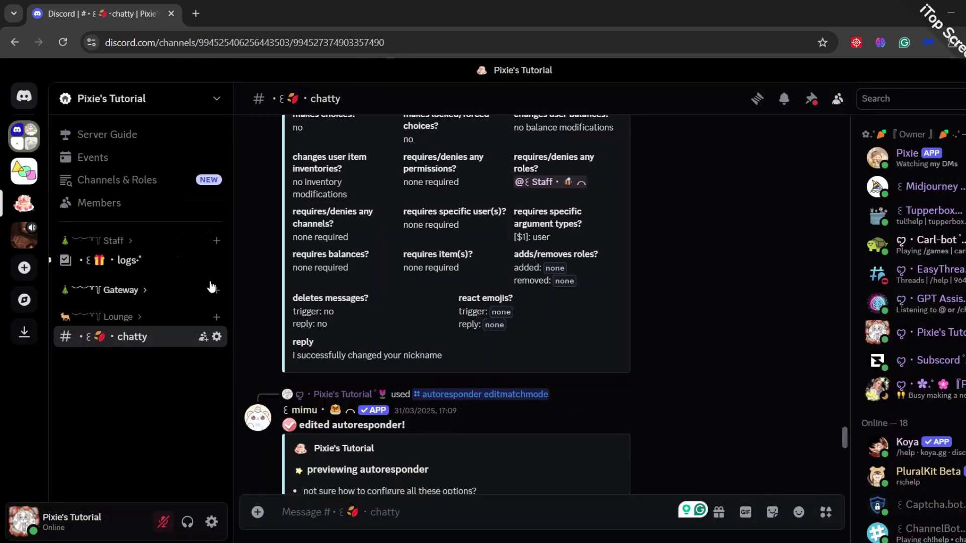
right_click(140, 290)
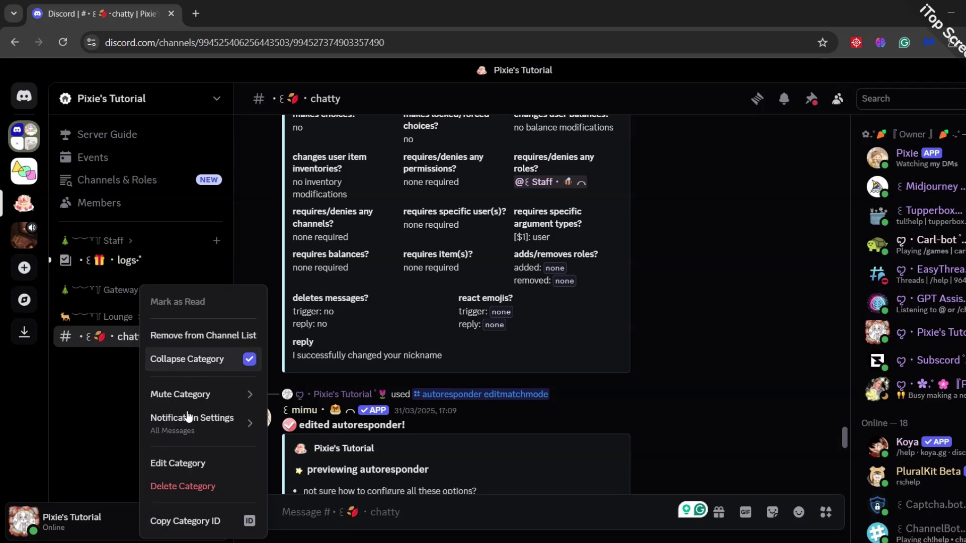
left_click(177, 463)
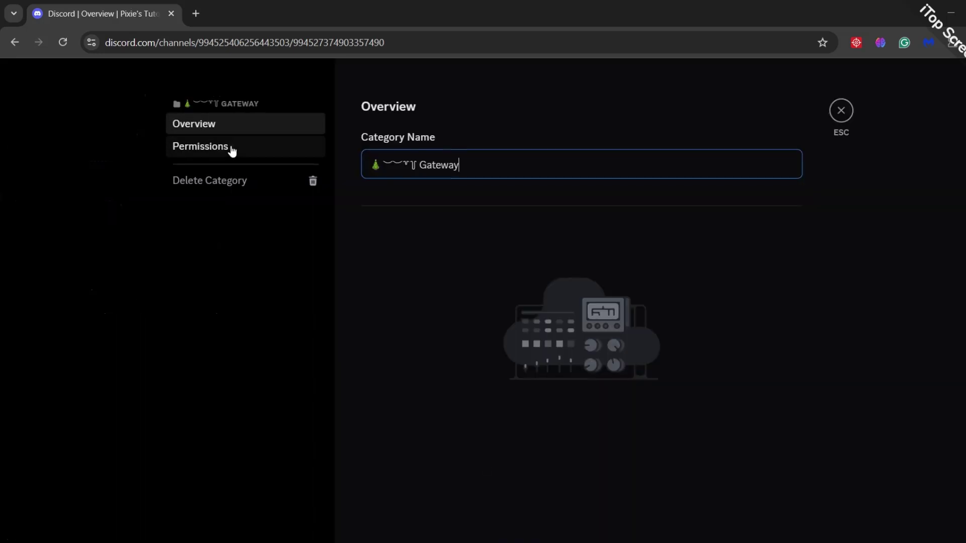
left_click(200, 146)
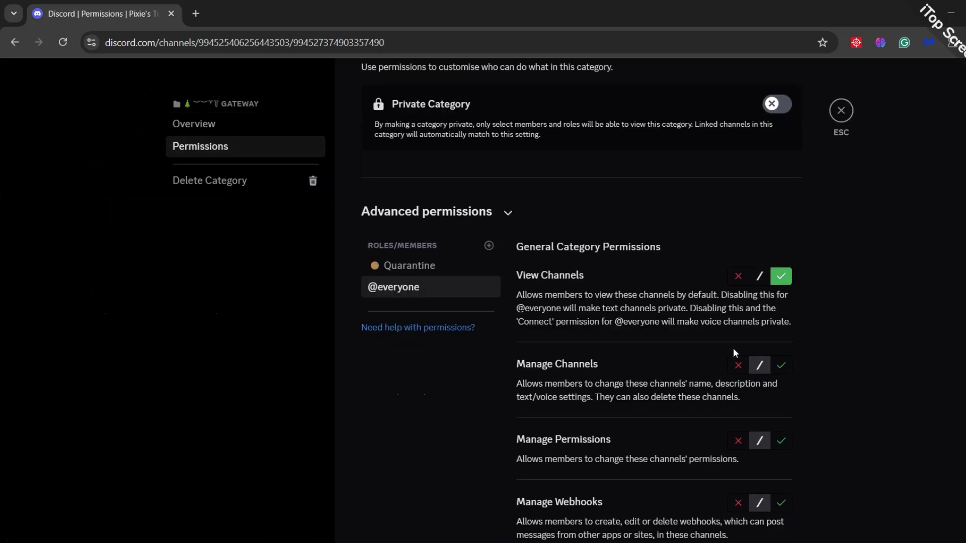
scroll(742, 362, "down", 2)
left_click(738, 215)
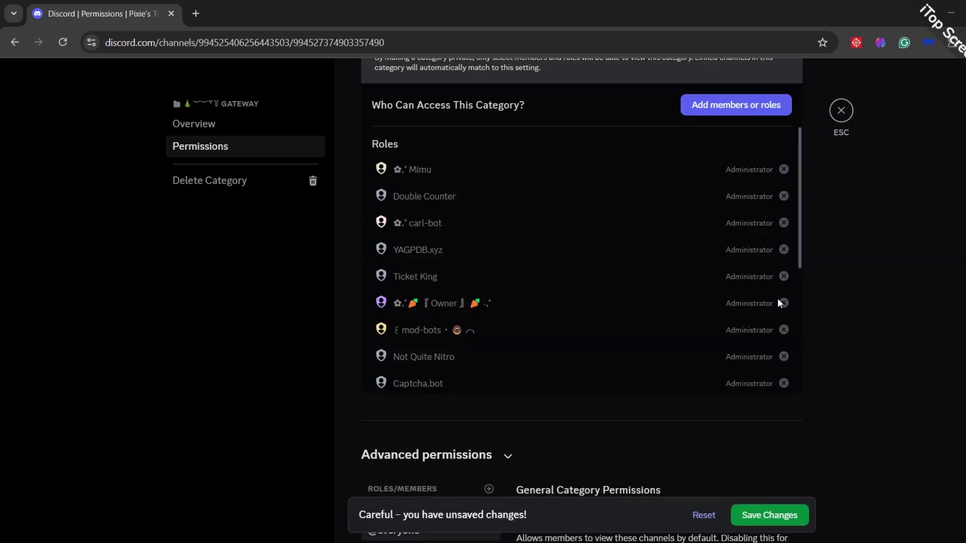
scroll(778, 301, "down", 5)
scroll(777, 304, "down", 3)
key("Escape")
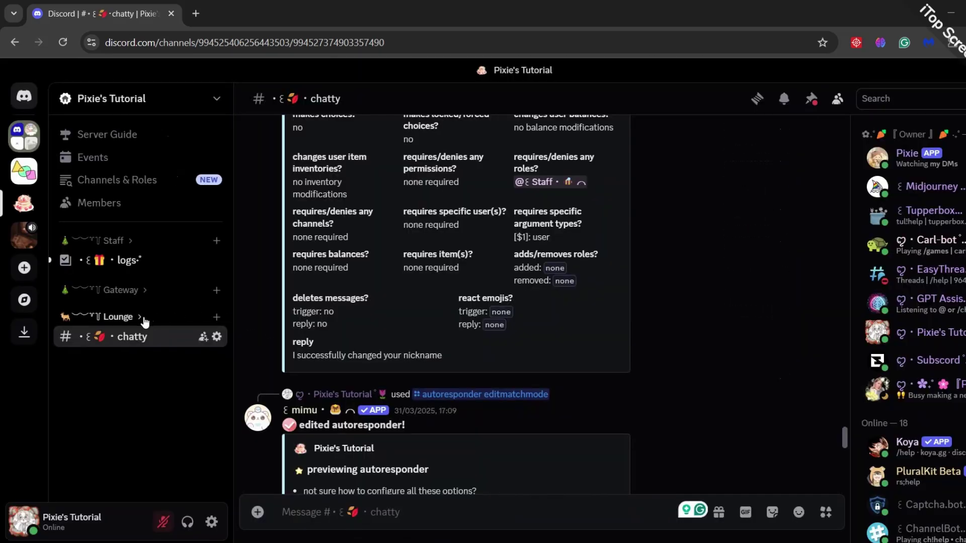
right_click(146, 322)
left_click(183, 462)
left_click(241, 148)
scroll(575, 391, "down", 2)
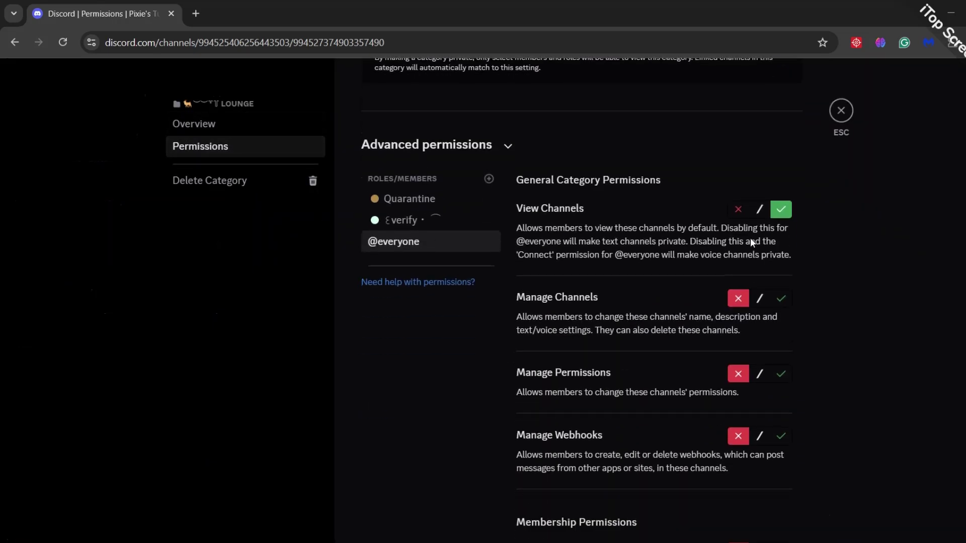
scroll(796, 270, "down", 4)
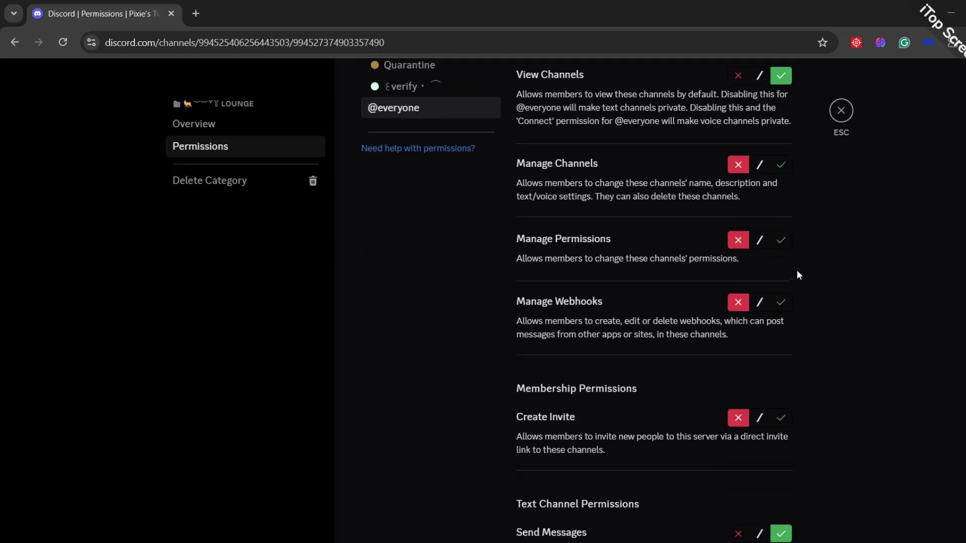
left_click(738, 400)
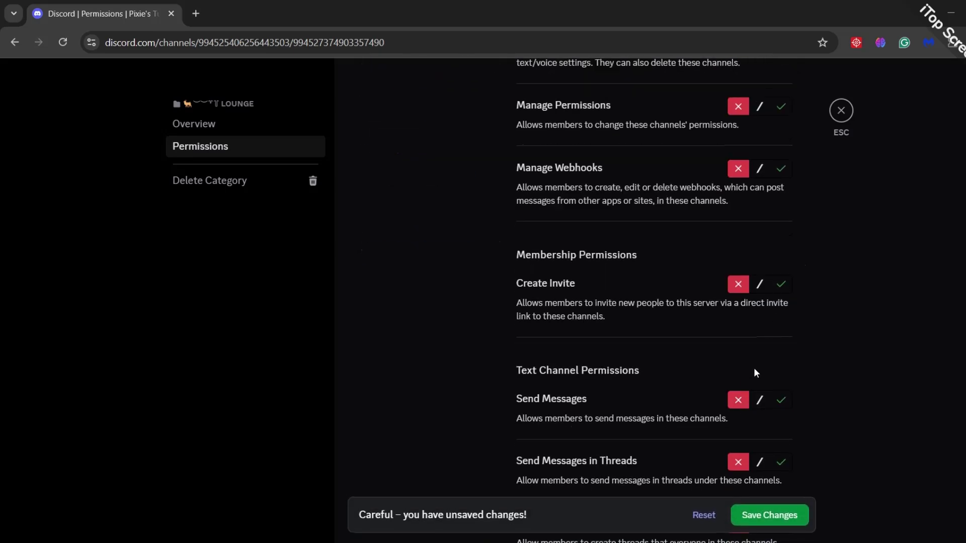
scroll(747, 370, "up", 3)
scroll(680, 340, "up", 4)
left_click(440, 290)
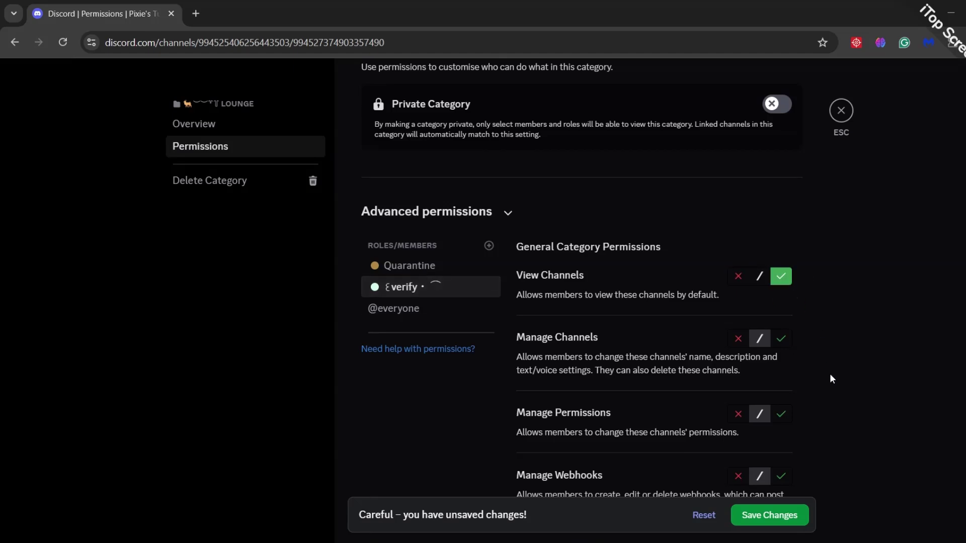
scroll(826, 377, "down", 2)
scroll(823, 388, "down", 2)
scroll(821, 389, "down", 2)
left_click(781, 306)
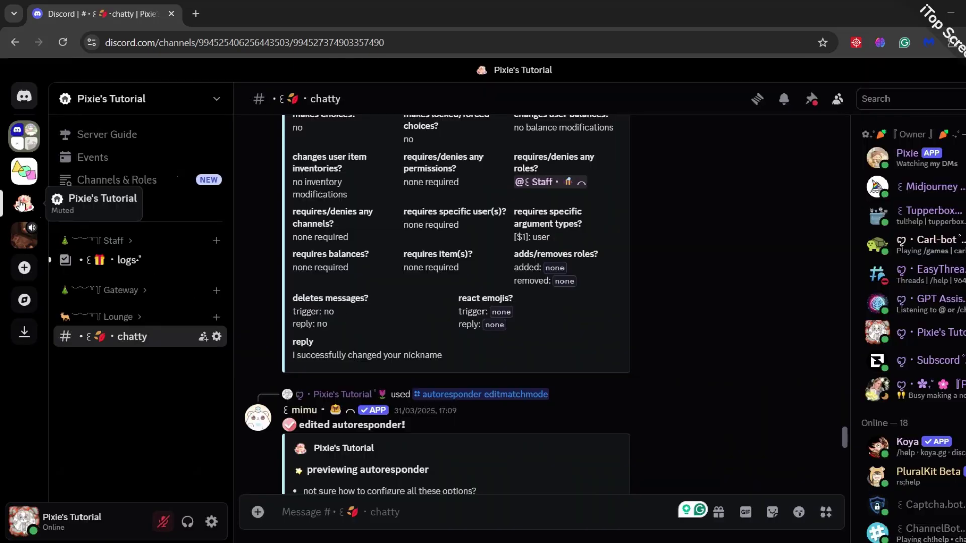
Leave the Pixie's Tutorial server from its icon menu and confirm
right_click(22, 203)
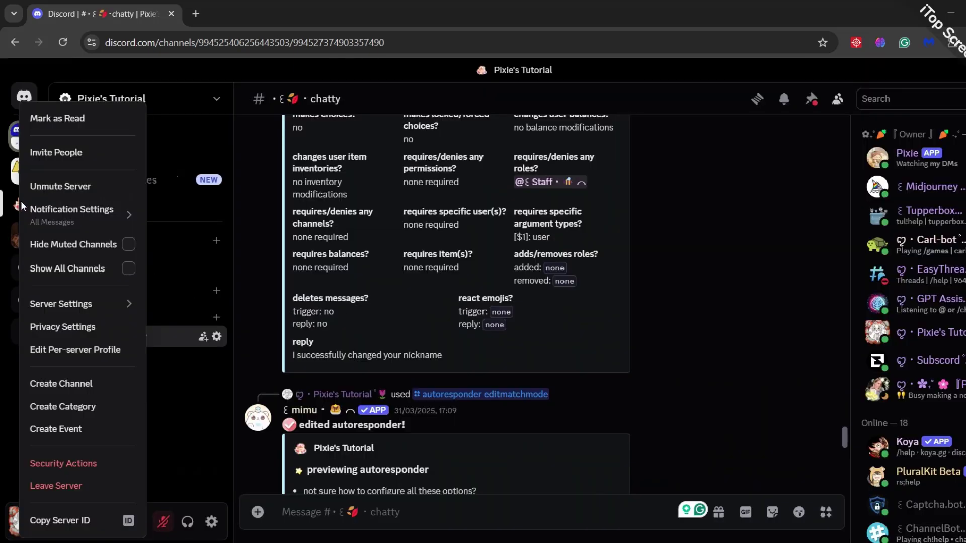
left_click(55, 486)
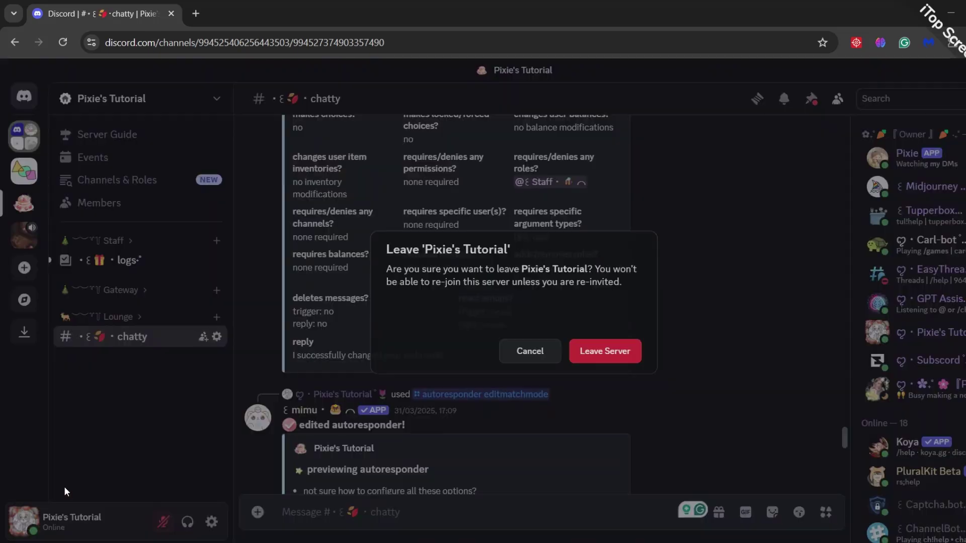
left_click(599, 355)
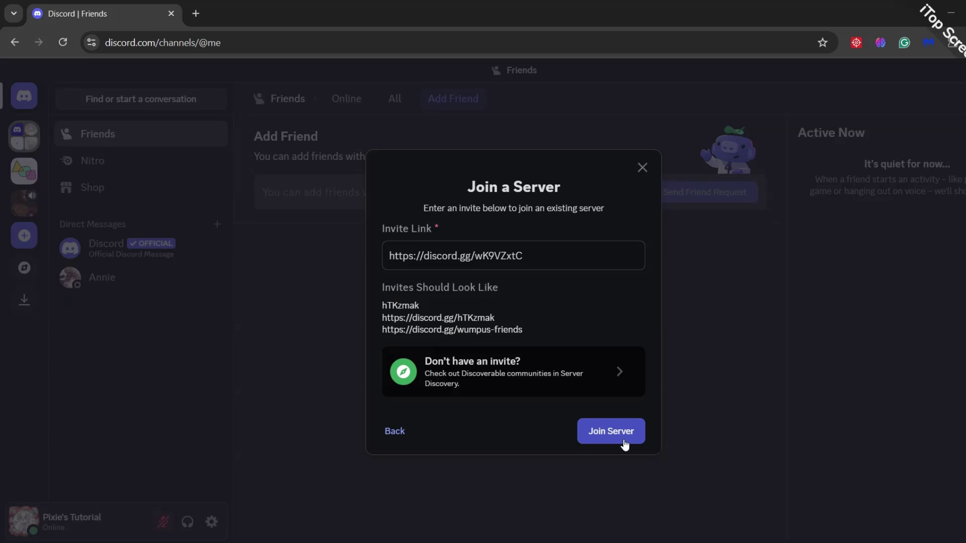
Rejoin Pixie's Tutorial, answer Verify here and Ping 1, accept the rules, and open Server Guide
left_click(621, 430)
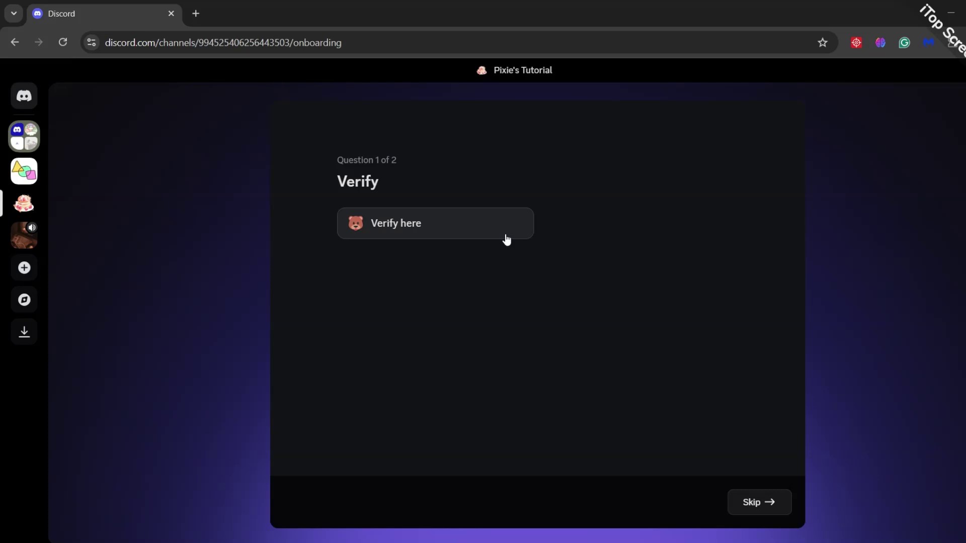
left_click(506, 235)
left_click(755, 501)
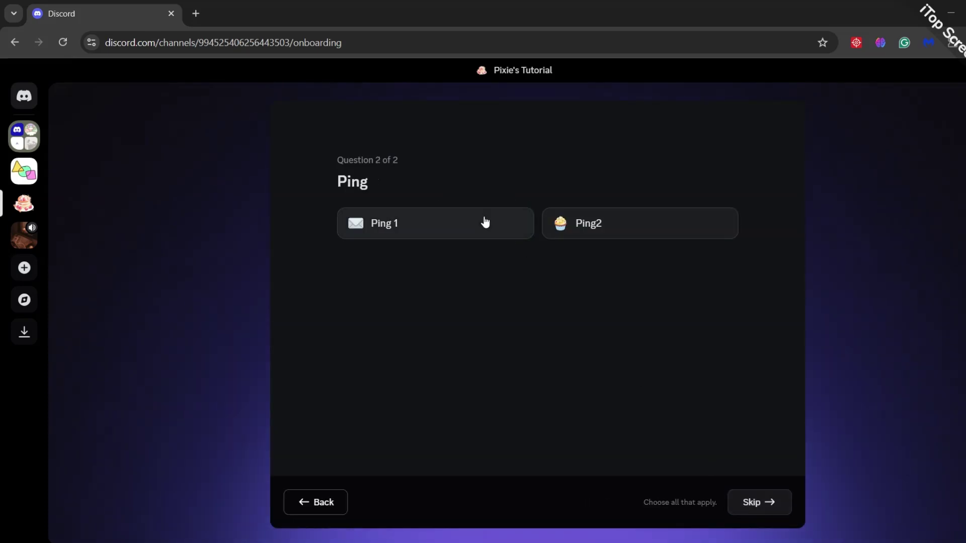
left_click(486, 223)
left_click(759, 502)
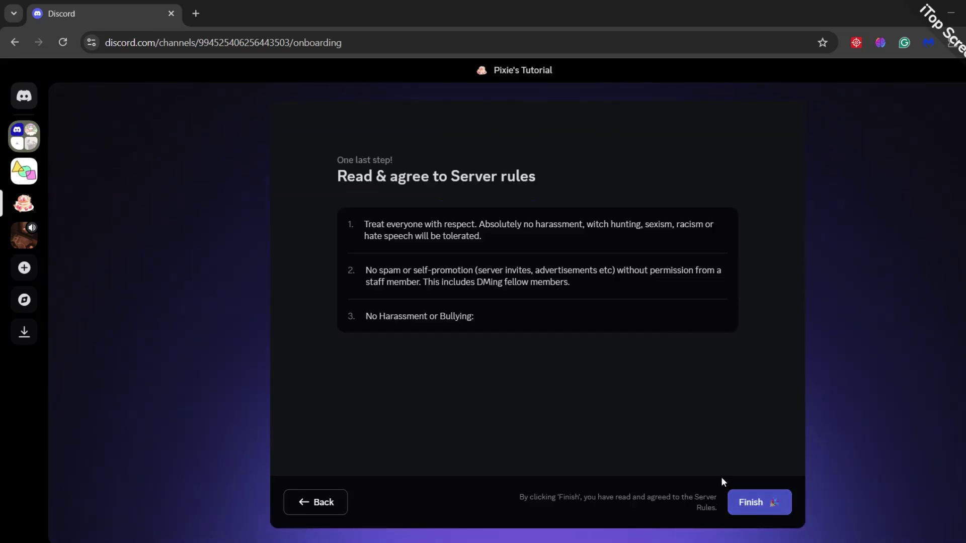
left_click(751, 502)
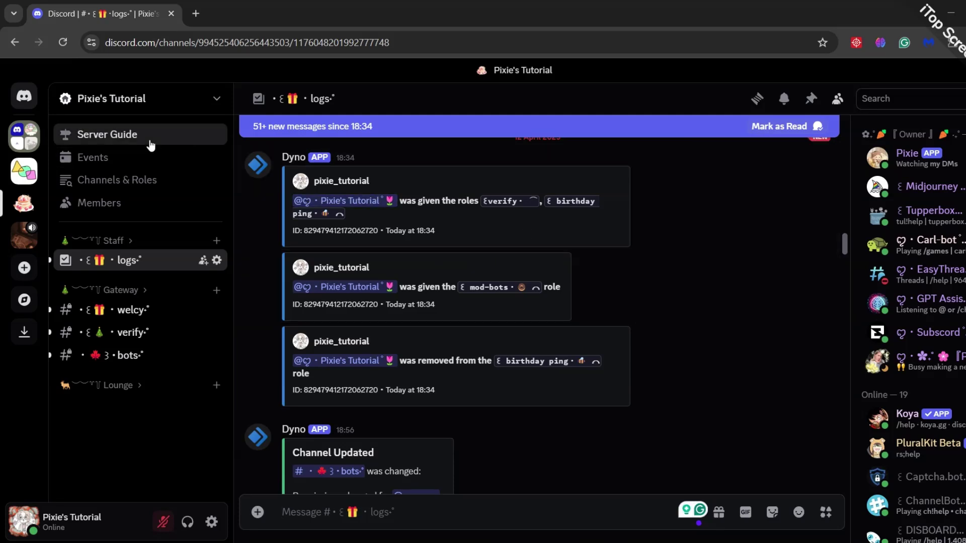
left_click(149, 144)
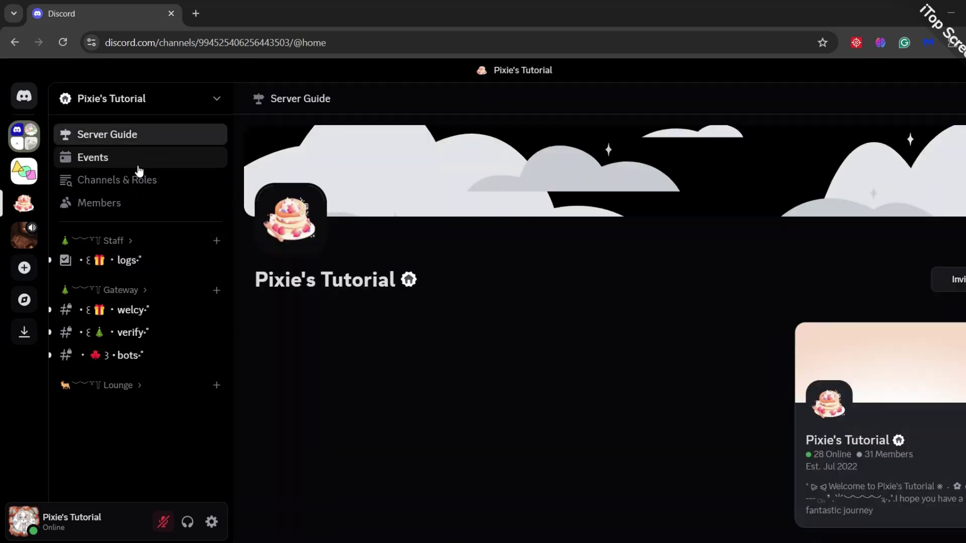